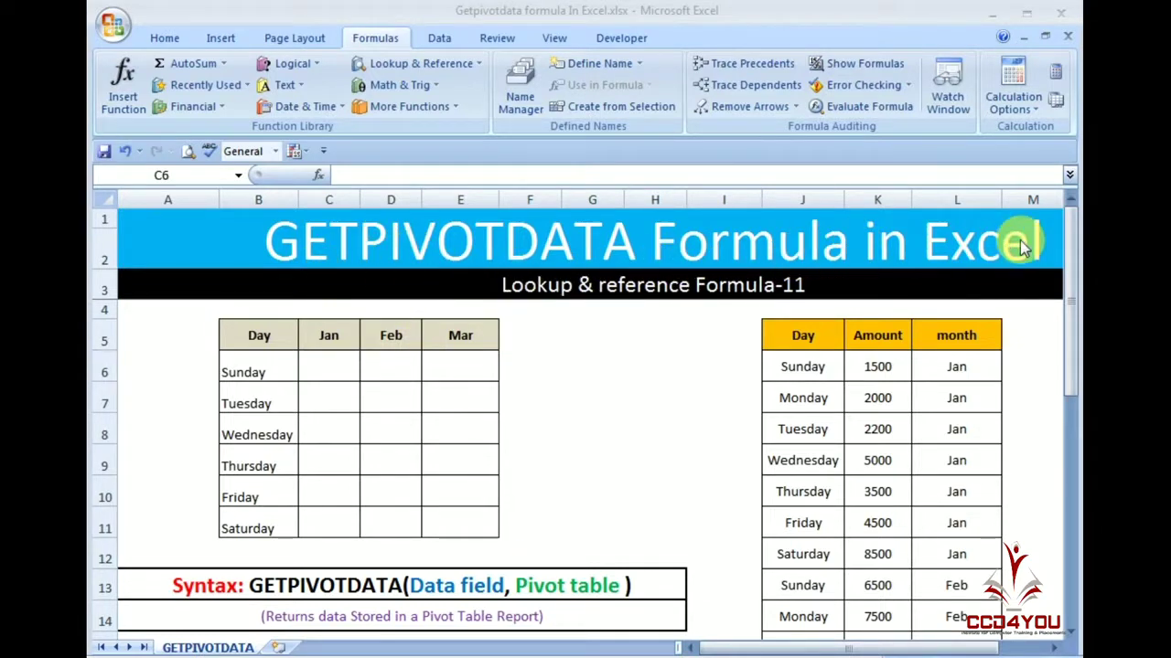
- Browse the Lookup & Reference function list without inserting a function, then select E6
left_click(373, 44)
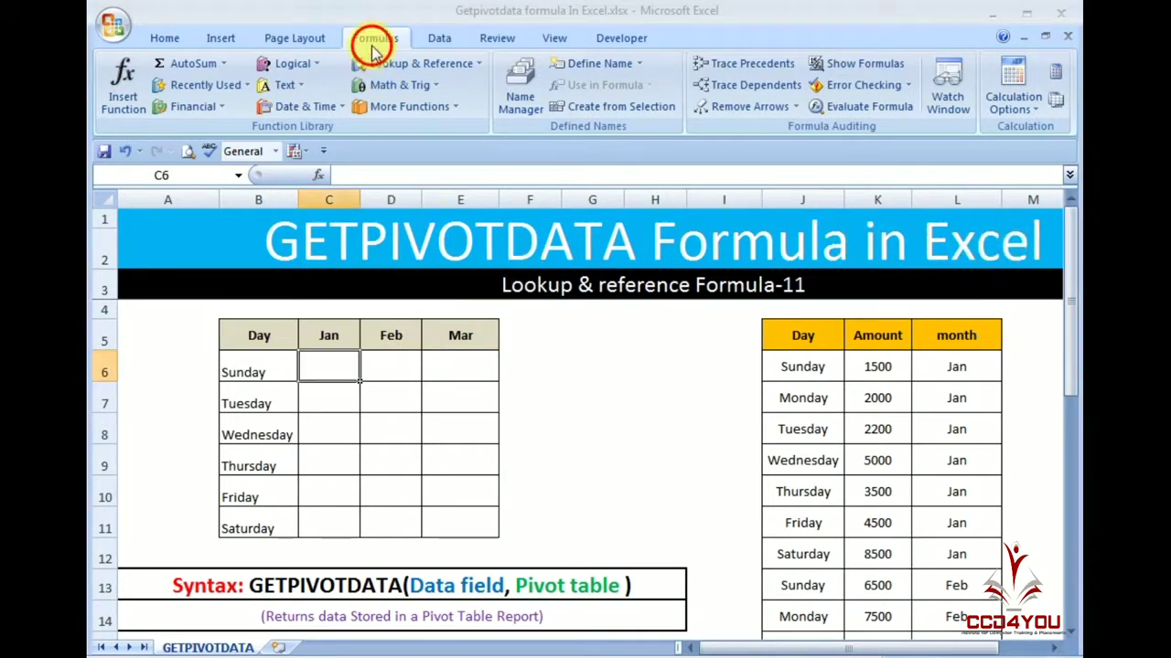
left_click(457, 66)
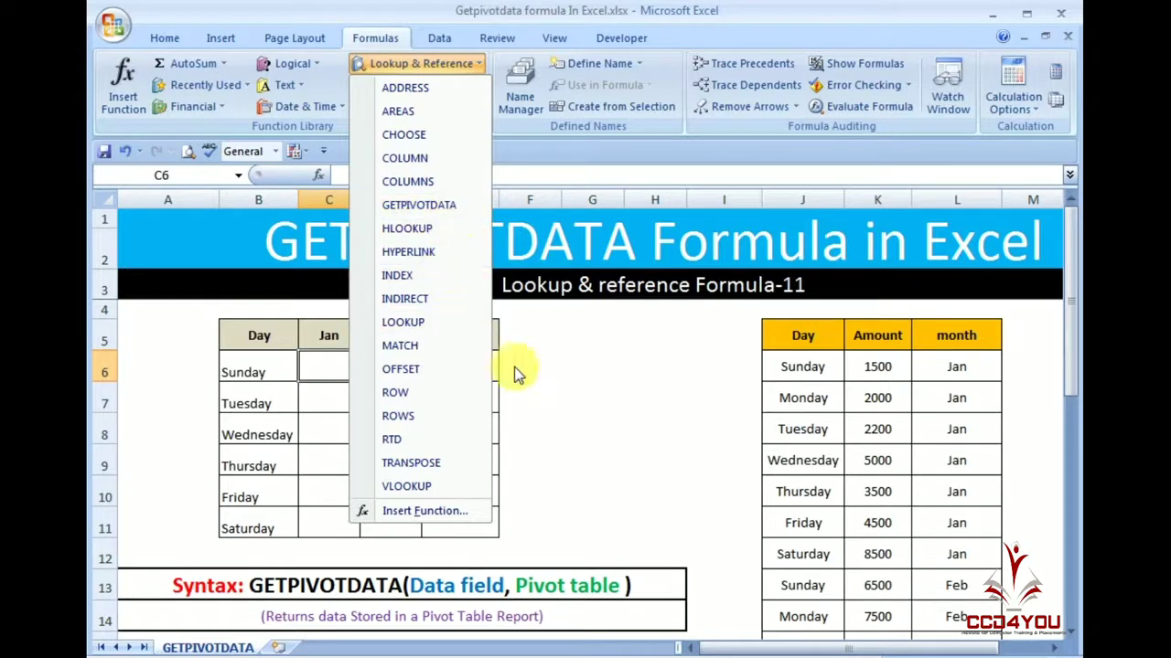
left_click(577, 506)
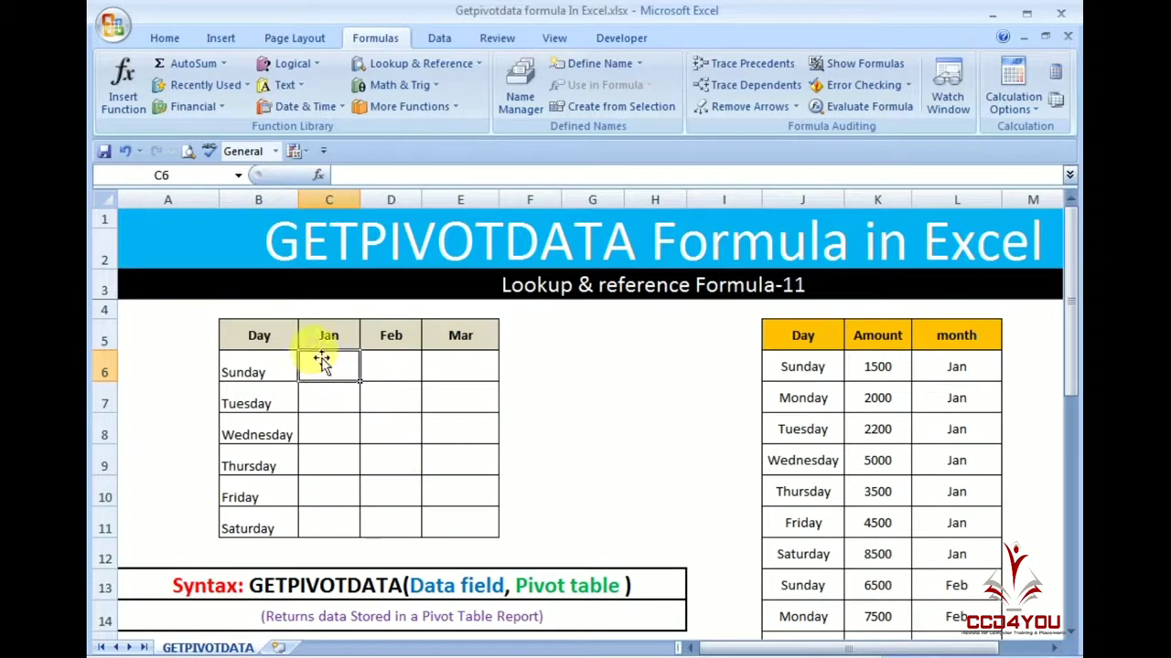
left_click(440, 383)
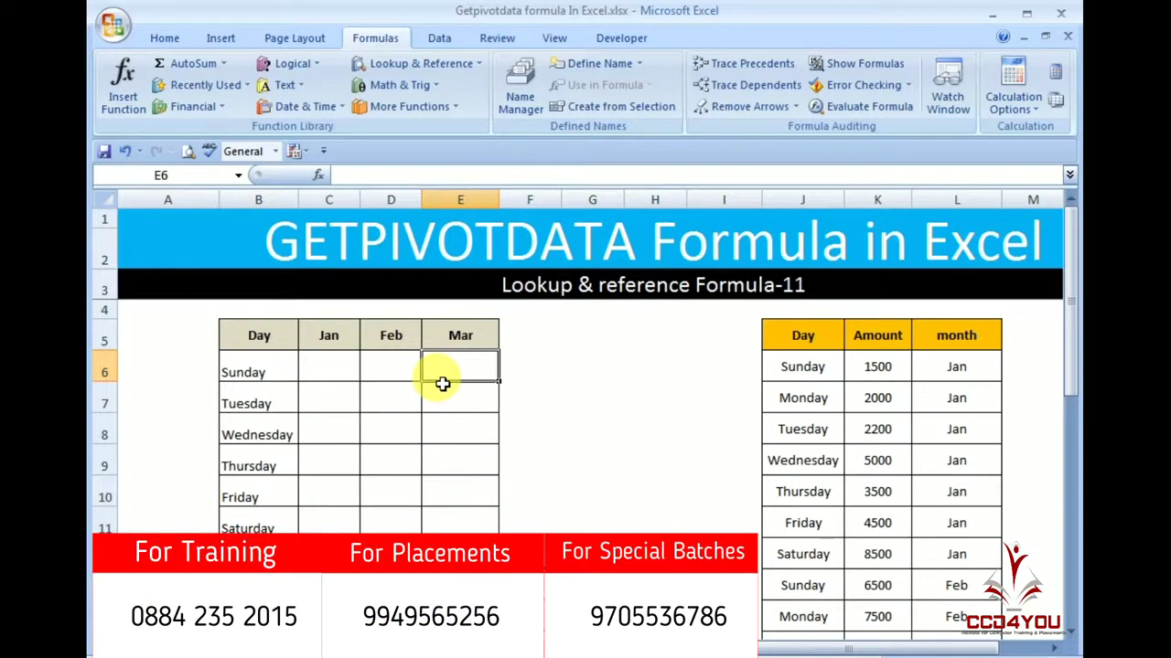
- Select the Day/Amount/month data J5:L26 with headers and launch the PivotTable dialog
mouse_move(805, 338)
left_mouse_down()
mouse_move(948, 407)
mouse_move(914, 629)
left_mouse_up()
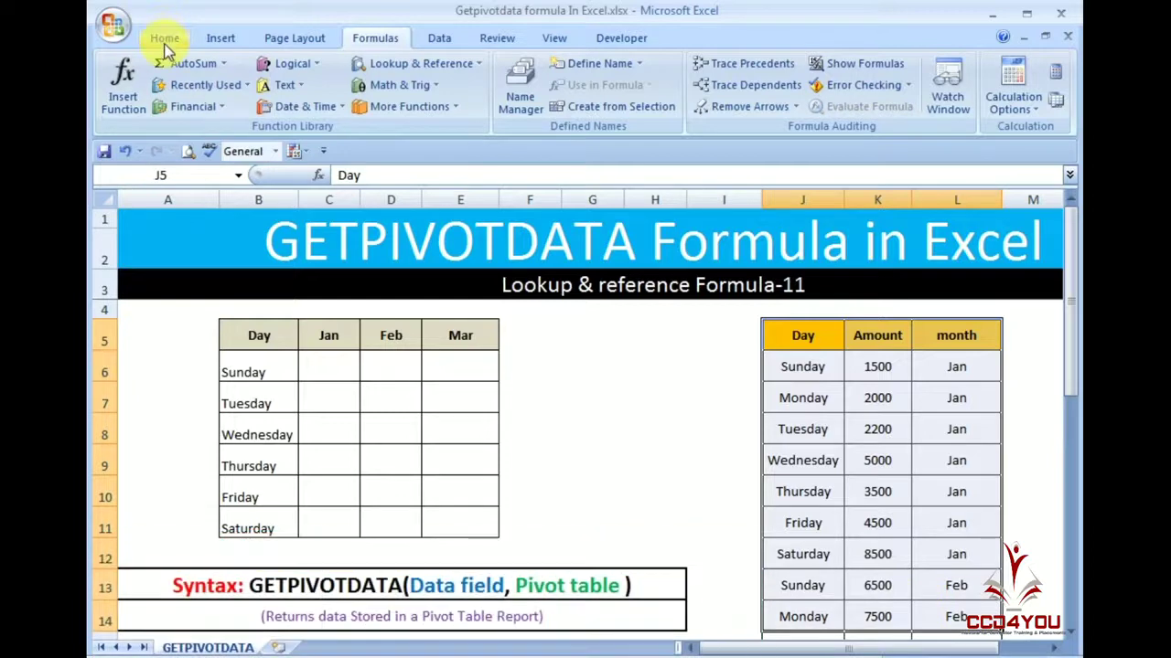
left_click(216, 38)
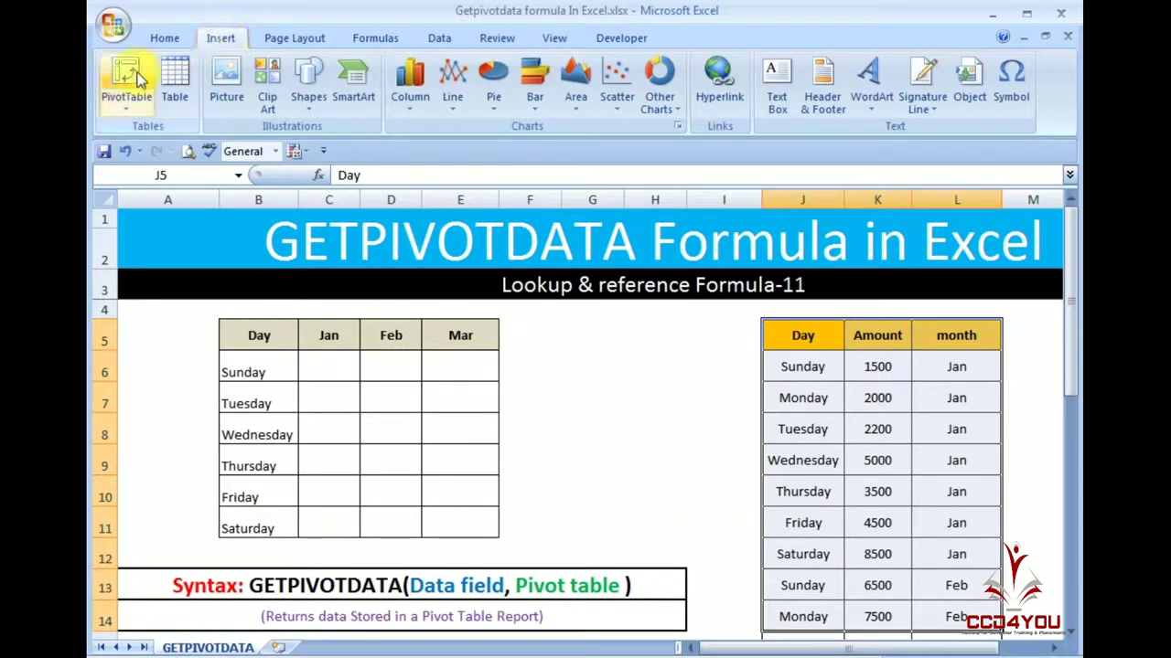
left_click(333, 371)
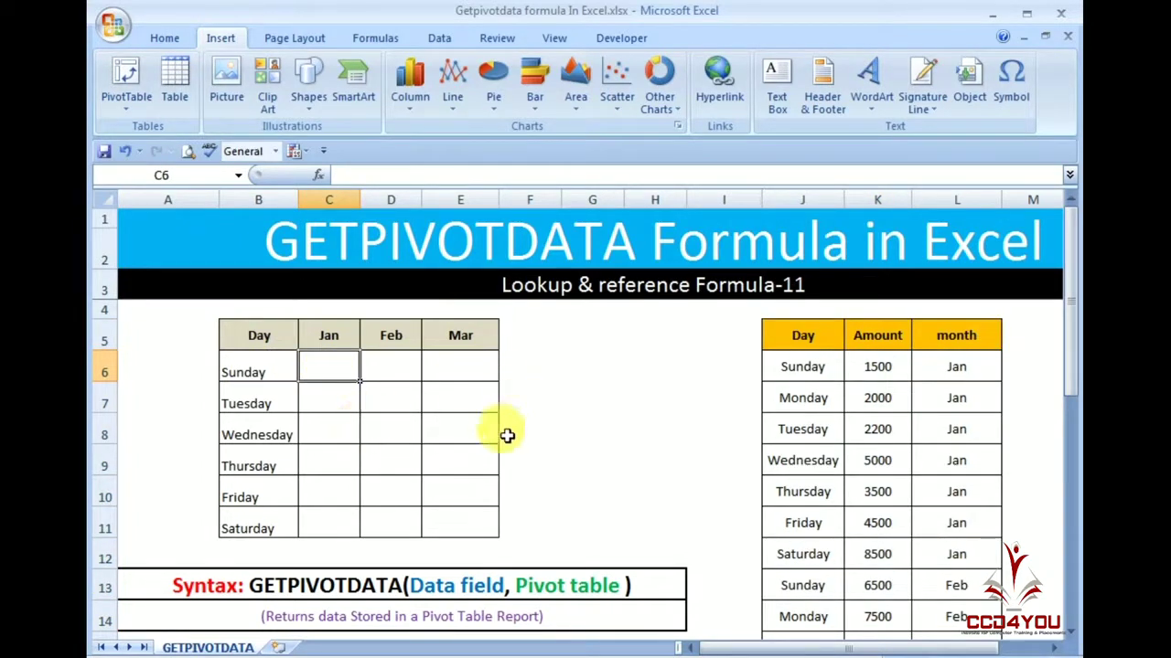
left_click_drag(800, 336, 884, 355)
left_click(797, 336)
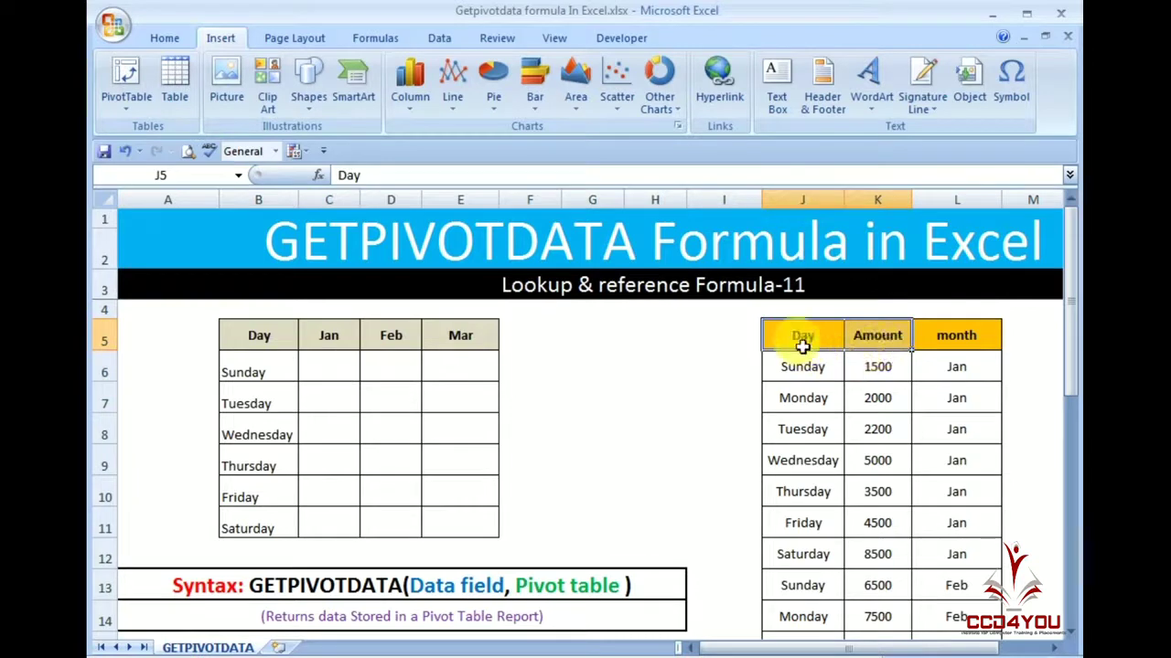
left_click(878, 337)
left_click(946, 340)
mouse_move(800, 338)
left_mouse_down()
mouse_move(962, 608)
mouse_move(951, 651)
left_mouse_up()
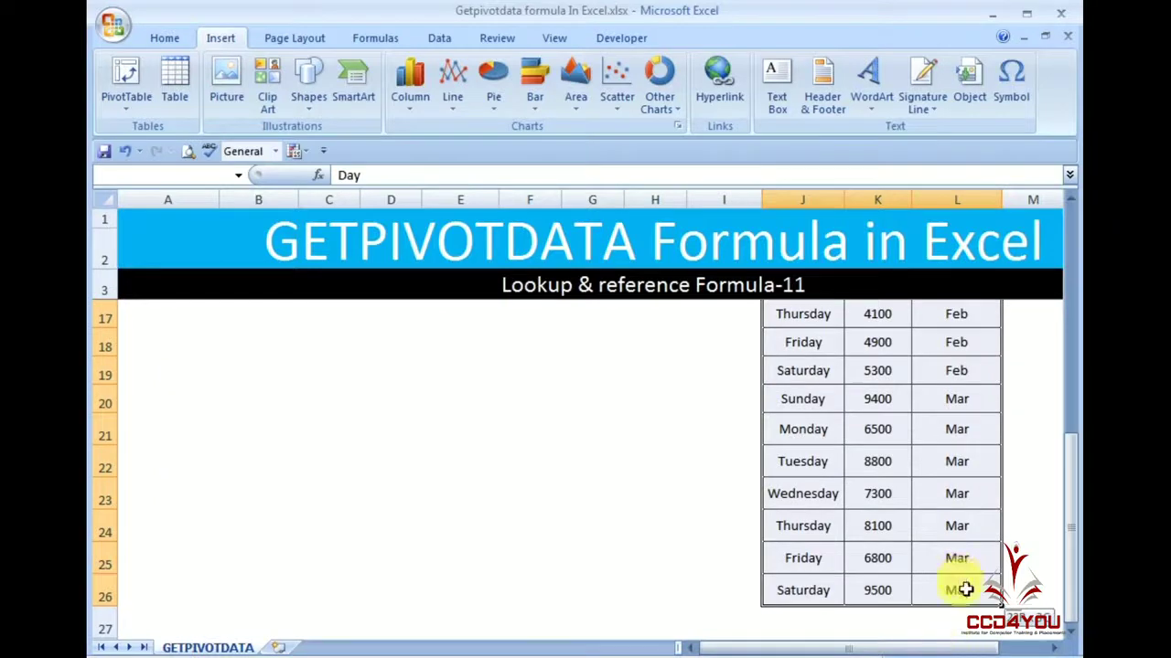
scroll(964, 590, "up", 4)
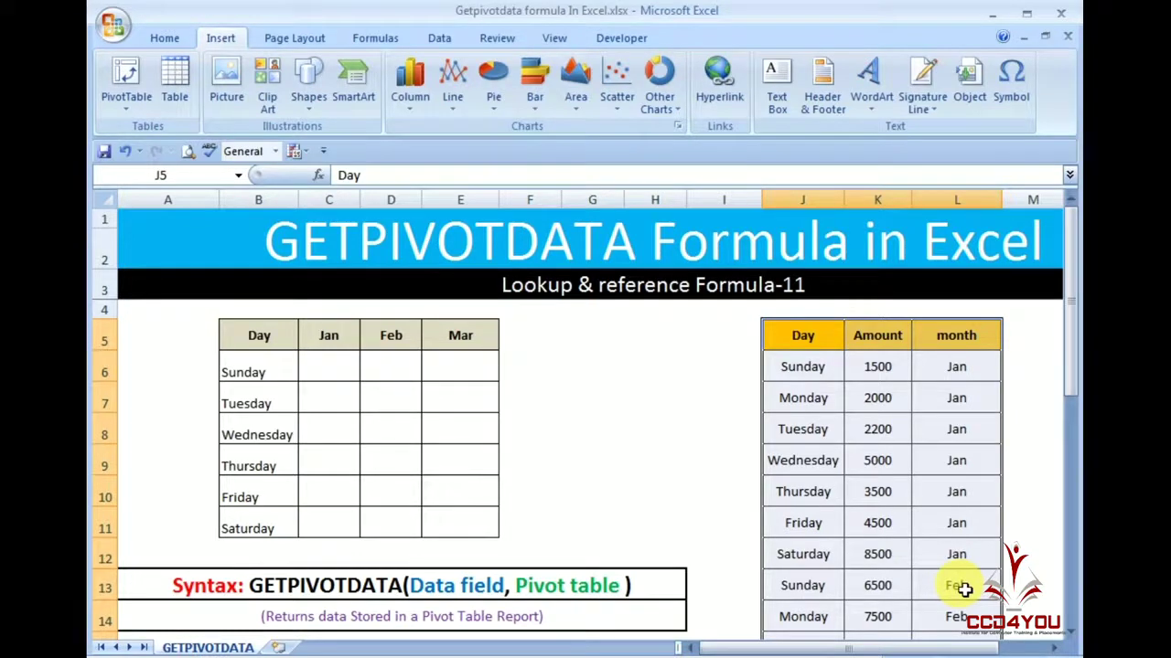
left_click(126, 79)
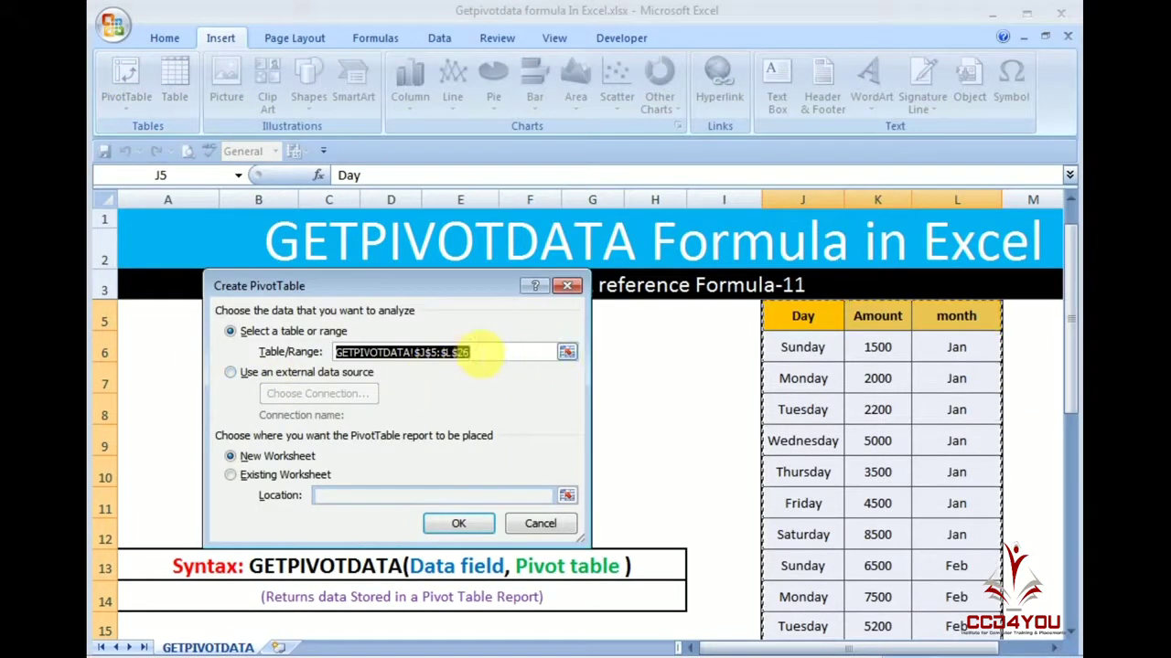
- Create the empty pivot table on the existing sheet at location $A$36
left_click(233, 477)
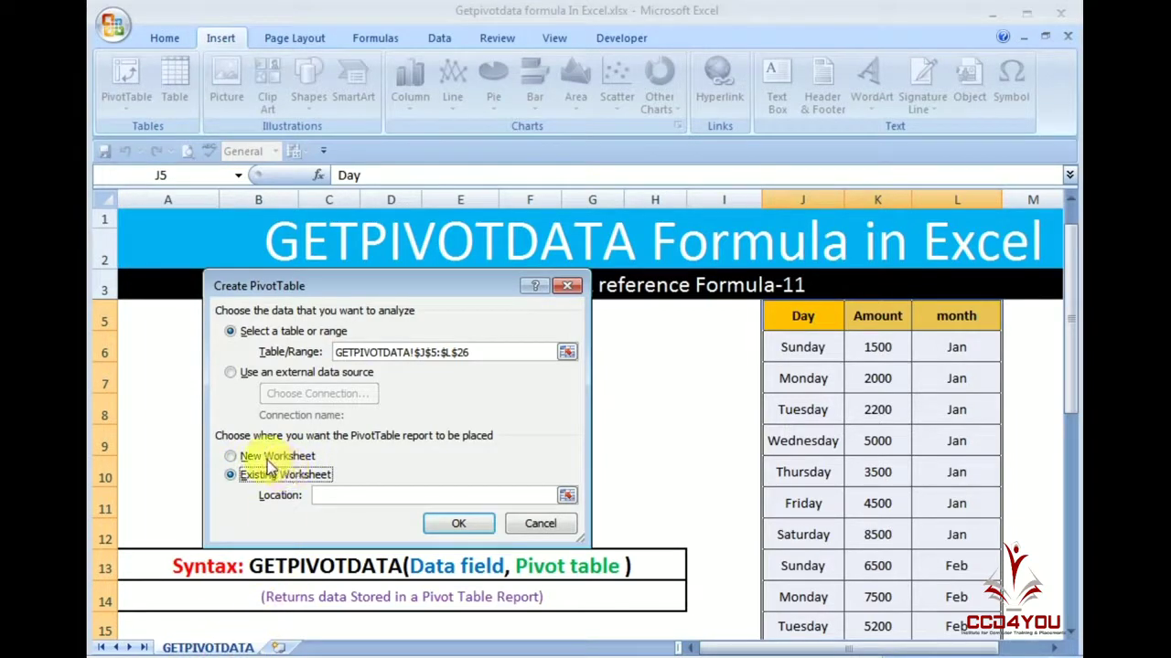
left_click(567, 496)
scroll(258, 542, "down", 5)
scroll(206, 508, "down", 1)
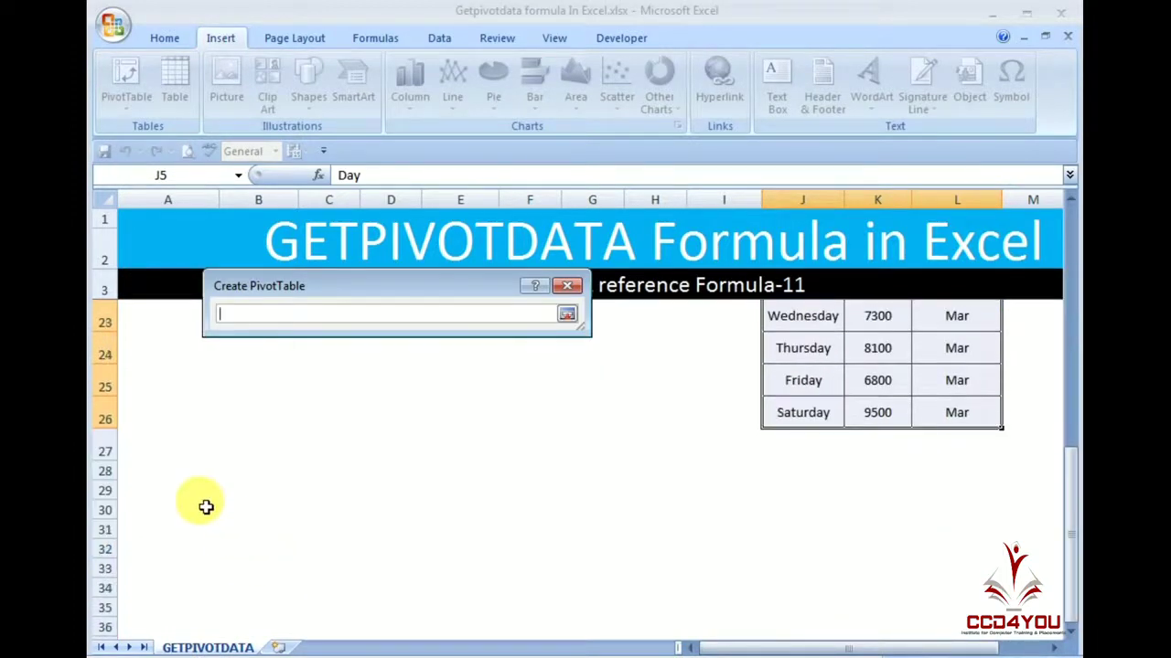
scroll(206, 508, "down", 2)
left_click(143, 445)
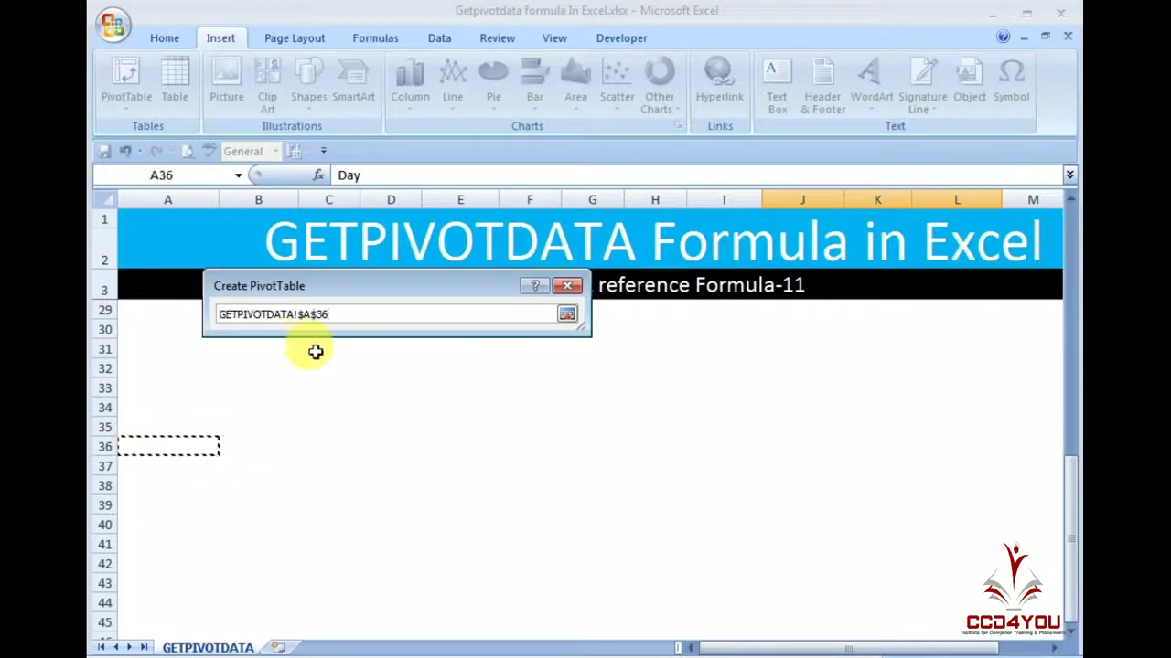
left_click(566, 317)
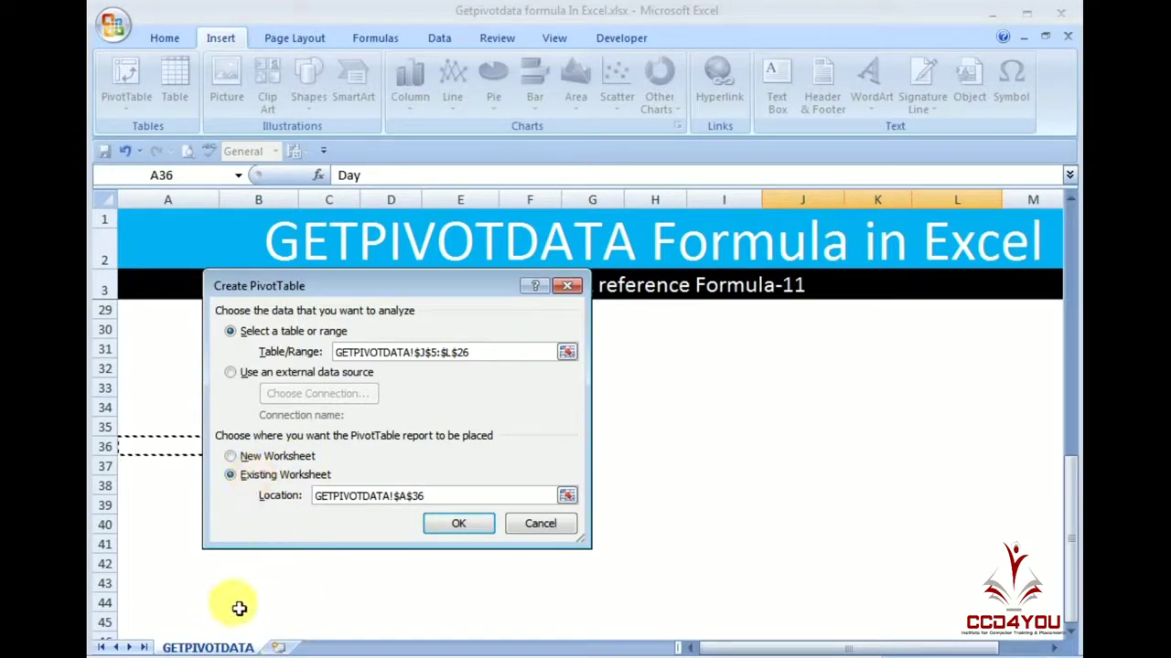
left_click(460, 525)
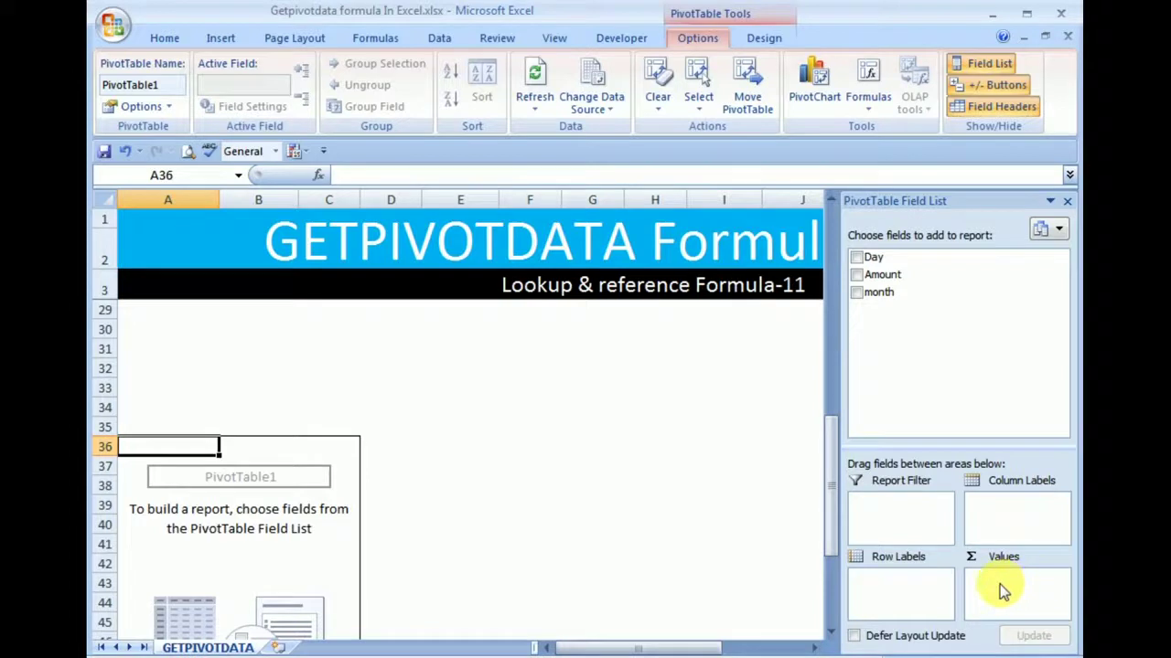
- Lay out the pivot with Day as rows, month as columns and summed Amount values
left_click_drag(866, 266, 894, 593)
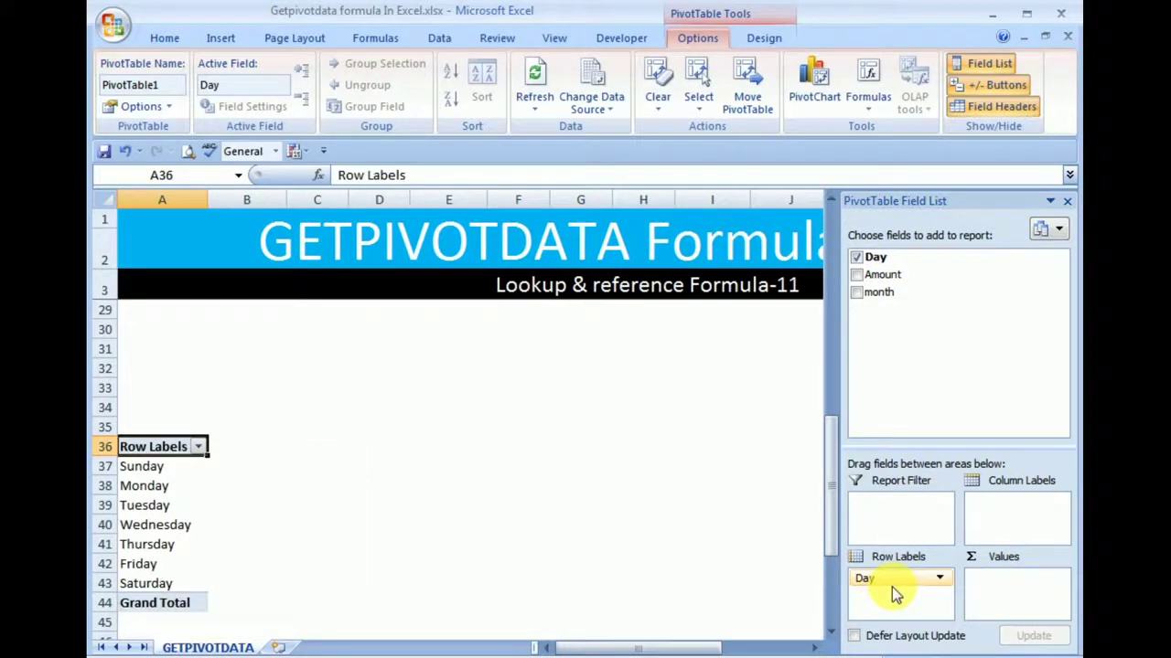
scroll(530, 525, "up", 7)
scroll(335, 515, "up", 2)
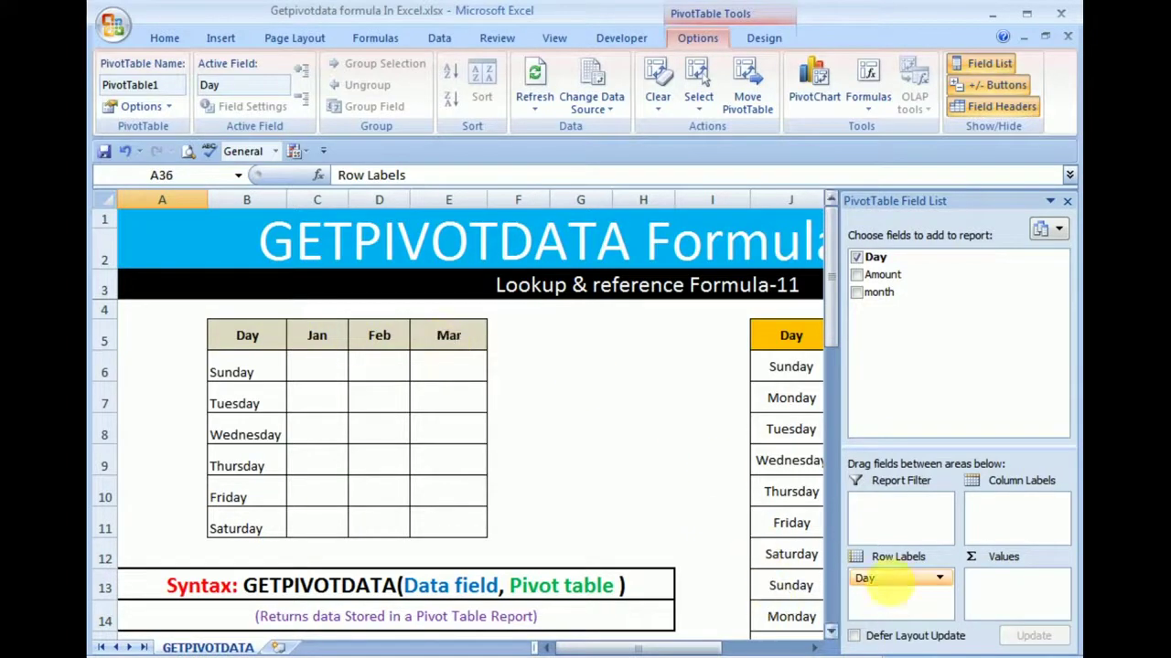
left_click_drag(878, 292, 1006, 512)
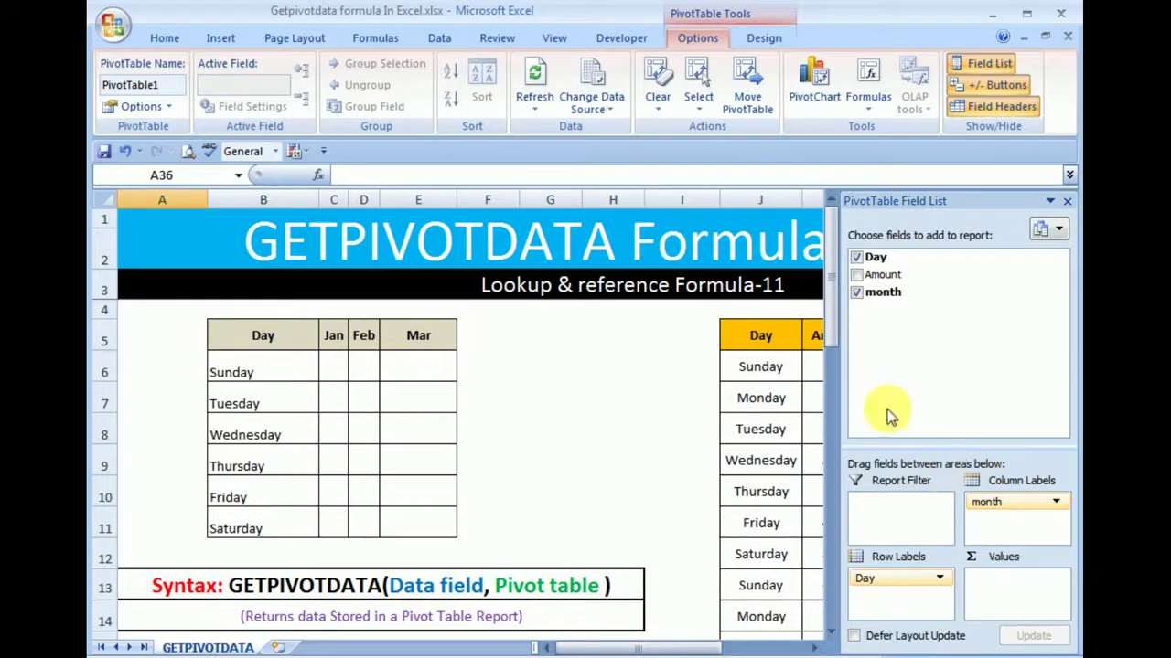
left_click_drag(887, 284, 1015, 590)
scroll(497, 497, "down", 4)
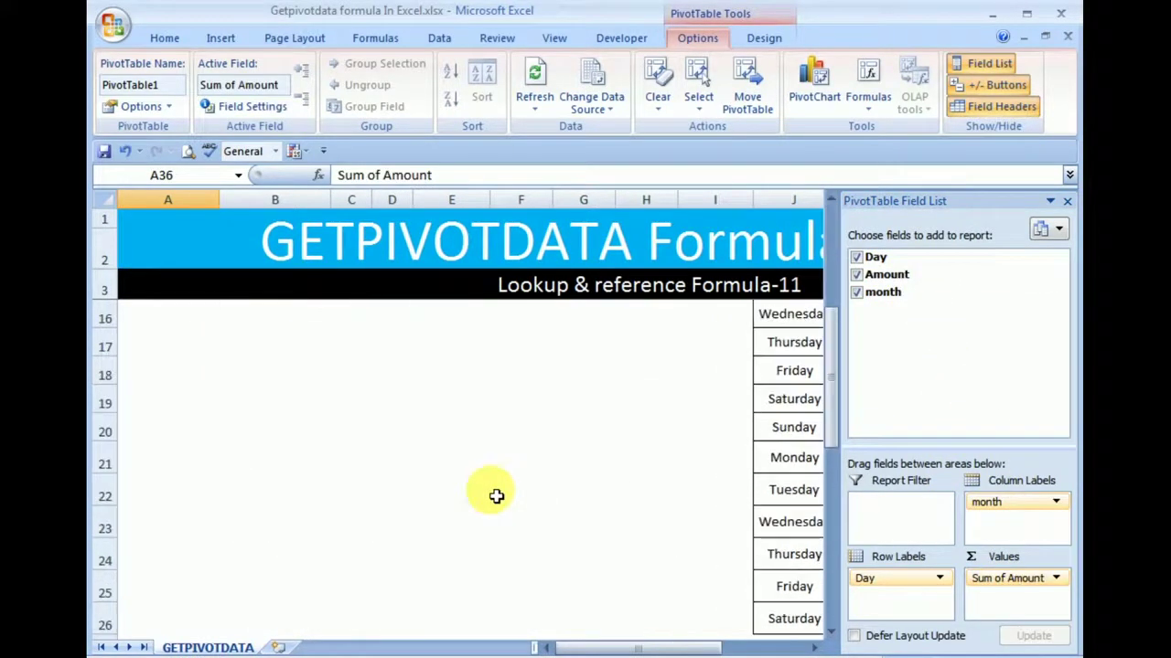
scroll(496, 496, "down", 4)
scroll(491, 491, "down", 2)
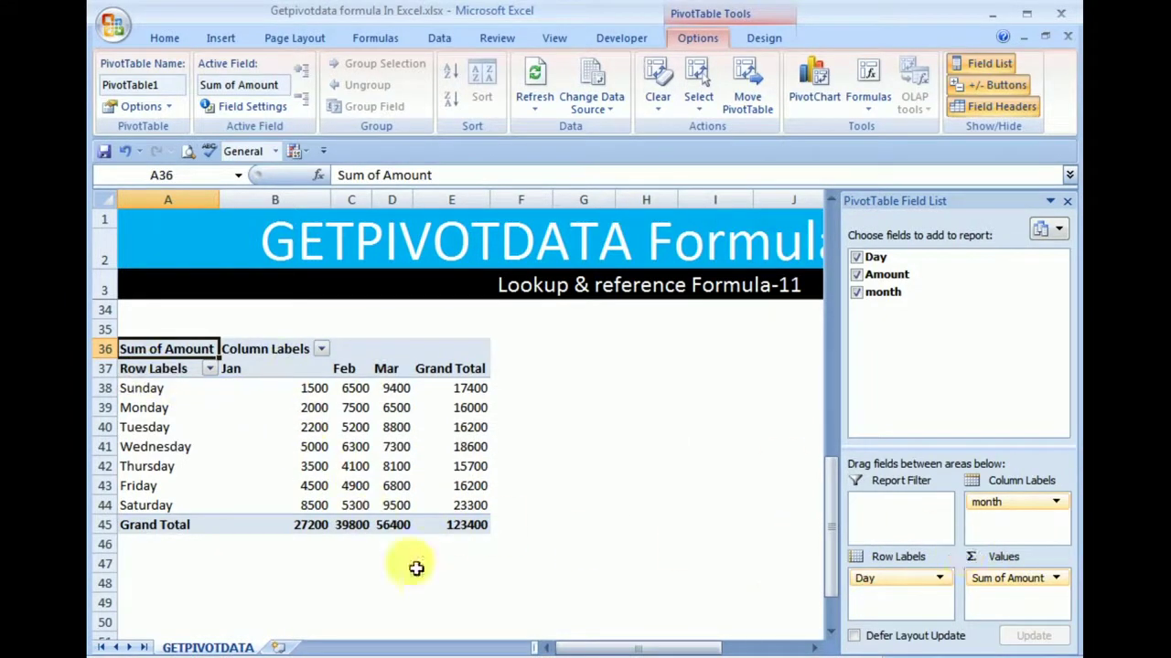
- Re-add Amount to the pivot values and resize columns B and D
left_click_drag(1002, 585, 933, 334)
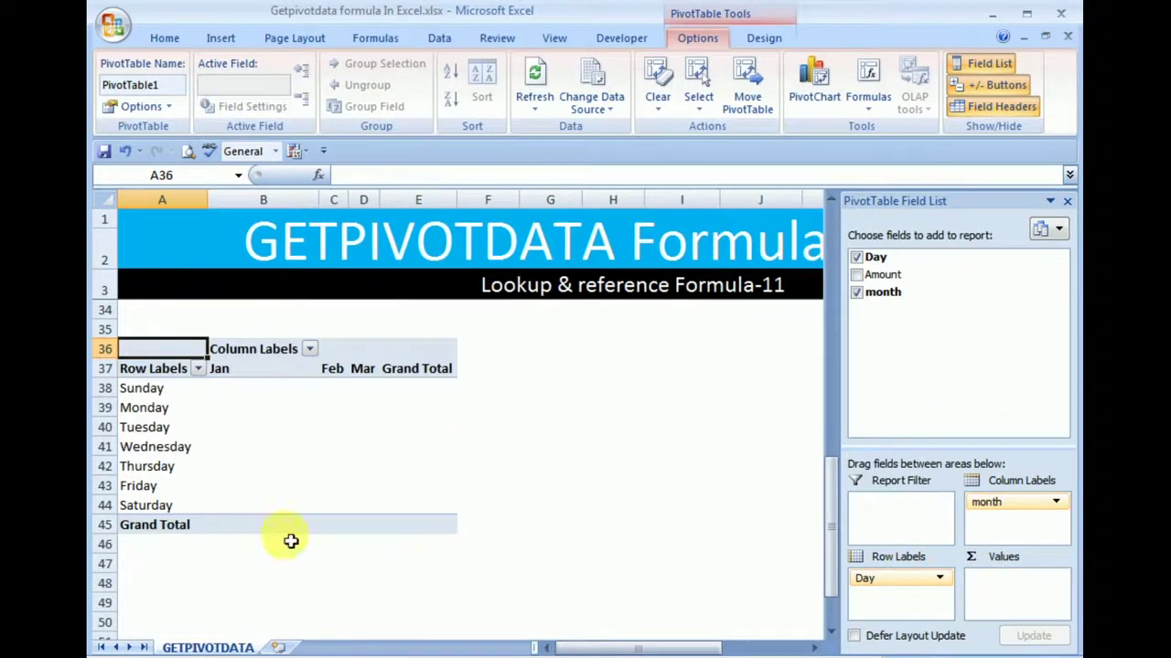
left_click_drag(903, 287, 1007, 590)
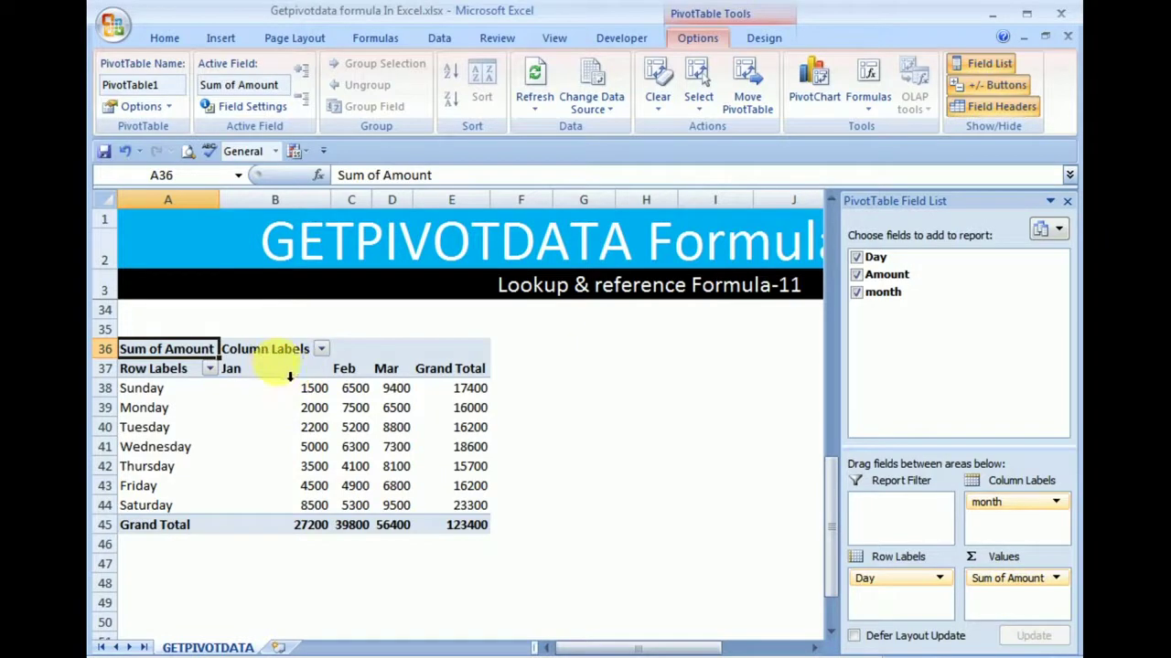
left_click(265, 360)
mouse_move(338, 205)
left_mouse_down()
mouse_move(293, 205)
mouse_move(362, 207)
left_mouse_up()
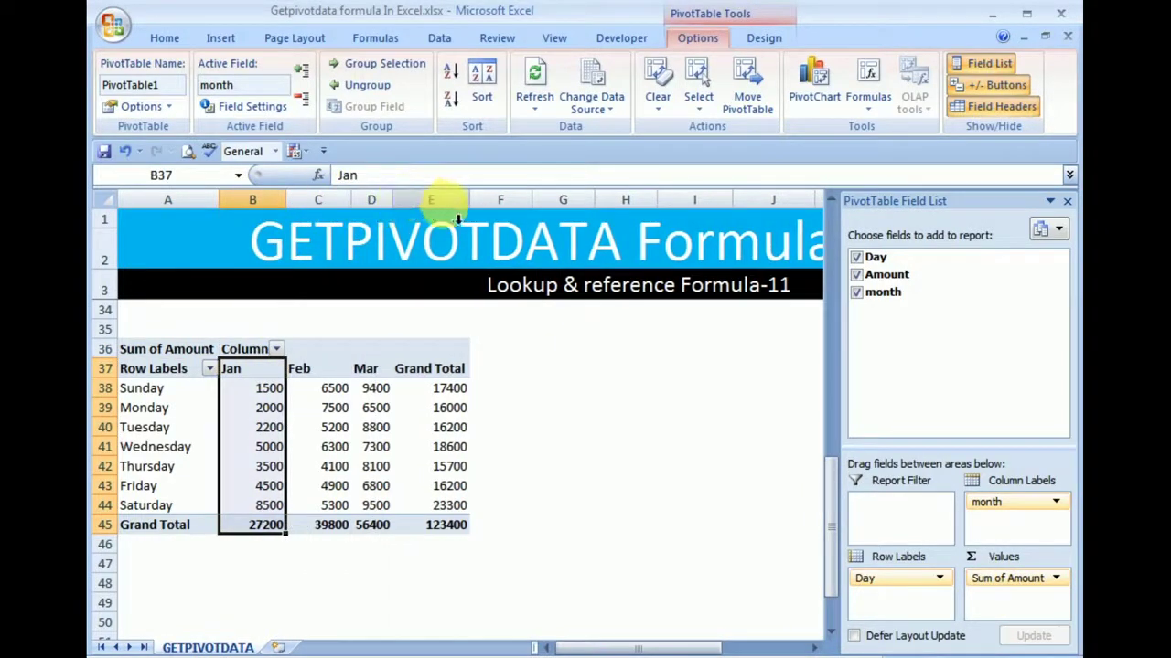
left_click_drag(392, 203, 420, 203)
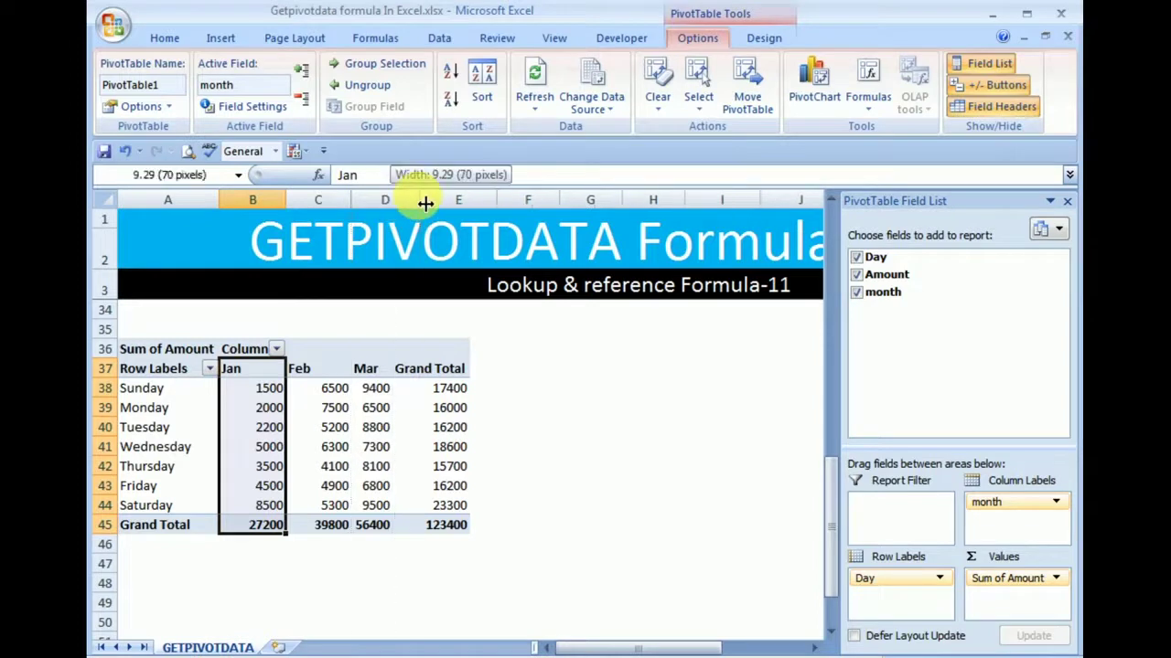
- Check the Monday total 16000 and Grand Total 123400, then select C6
left_click(457, 408)
left_click(480, 532)
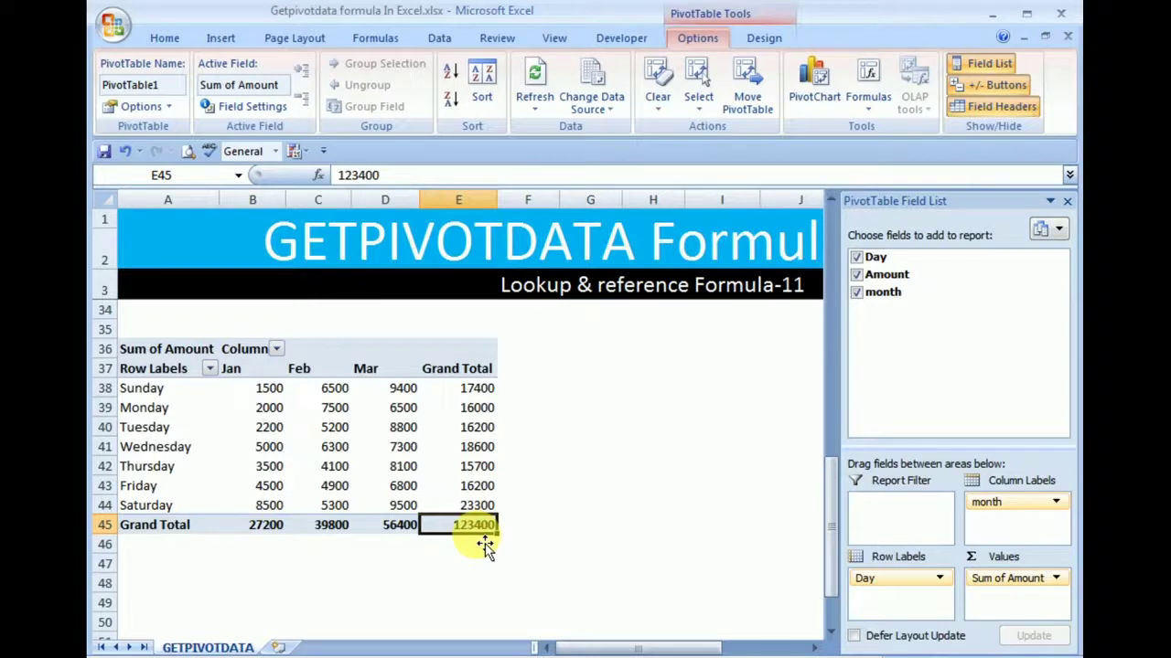
scroll(480, 541, "up", 3)
scroll(480, 540, "up", 5)
scroll(480, 540, "up", 1)
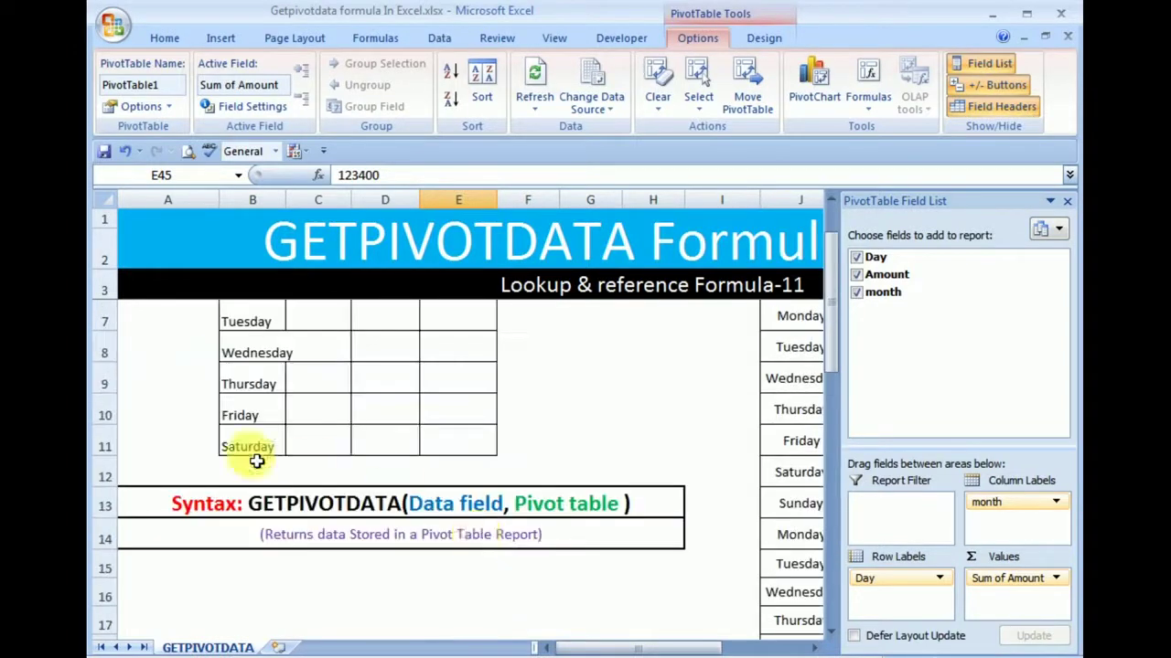
scroll(330, 390, "up", 1)
left_click(311, 370)
- Widen column B and enter a GETPIVOTDATA formula in C6 pointing at the pivot's Sunday Jan sum
left_click_drag(285, 199, 304, 199)
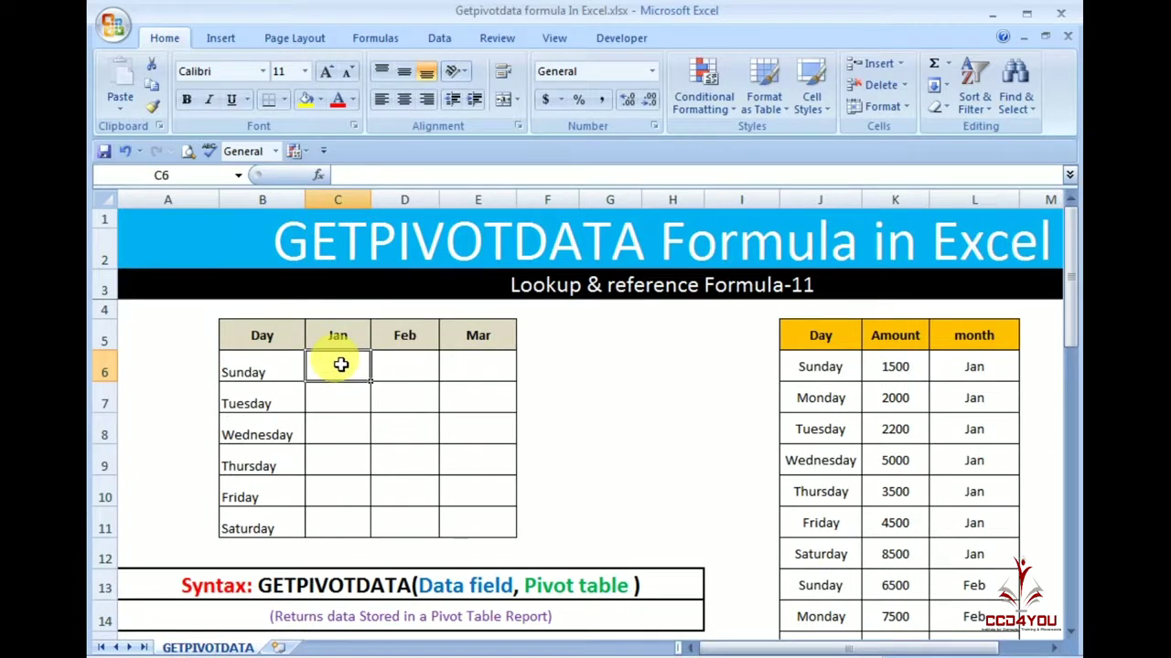
type("=")
scroll(338, 361, "down", 4)
scroll(337, 363, "down", 5)
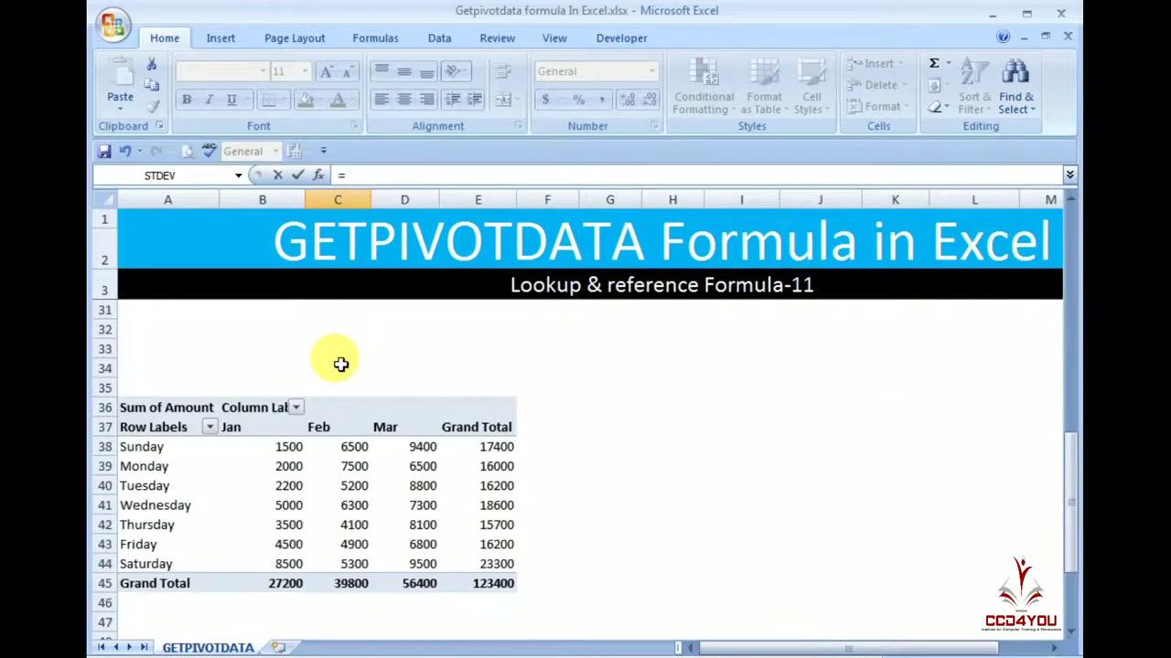
left_click(277, 450)
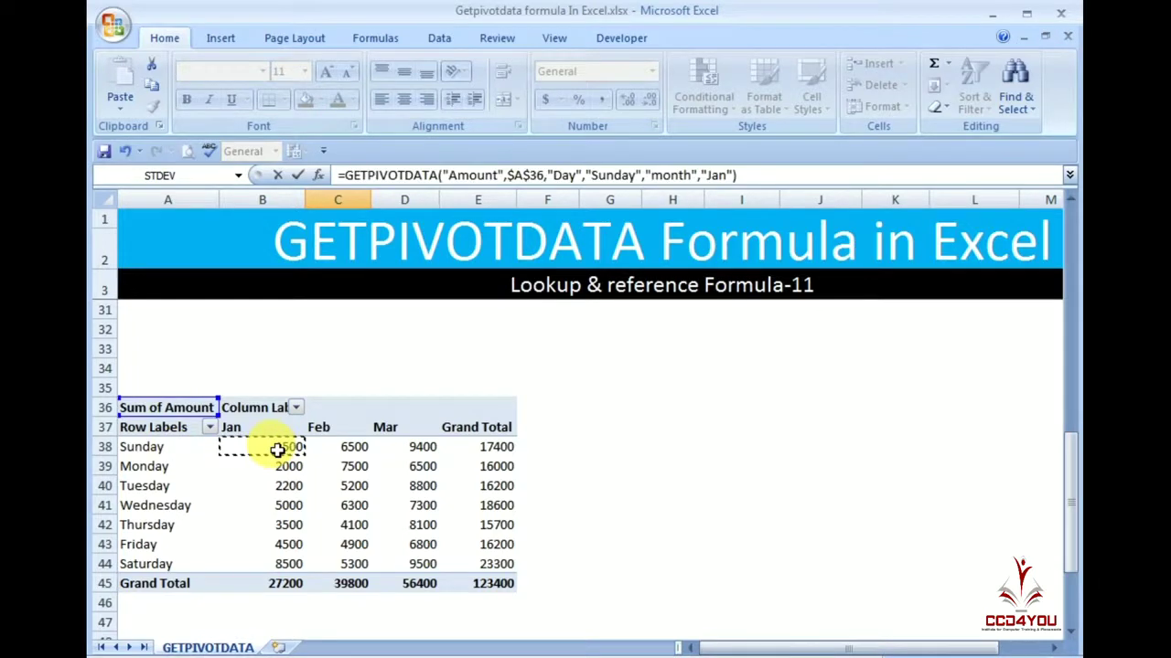
key("Return")
- Reselect C6 and put its GETPIVOTDATA formula into edit mode with F2
scroll(277, 450, "up", 1)
left_click(339, 373)
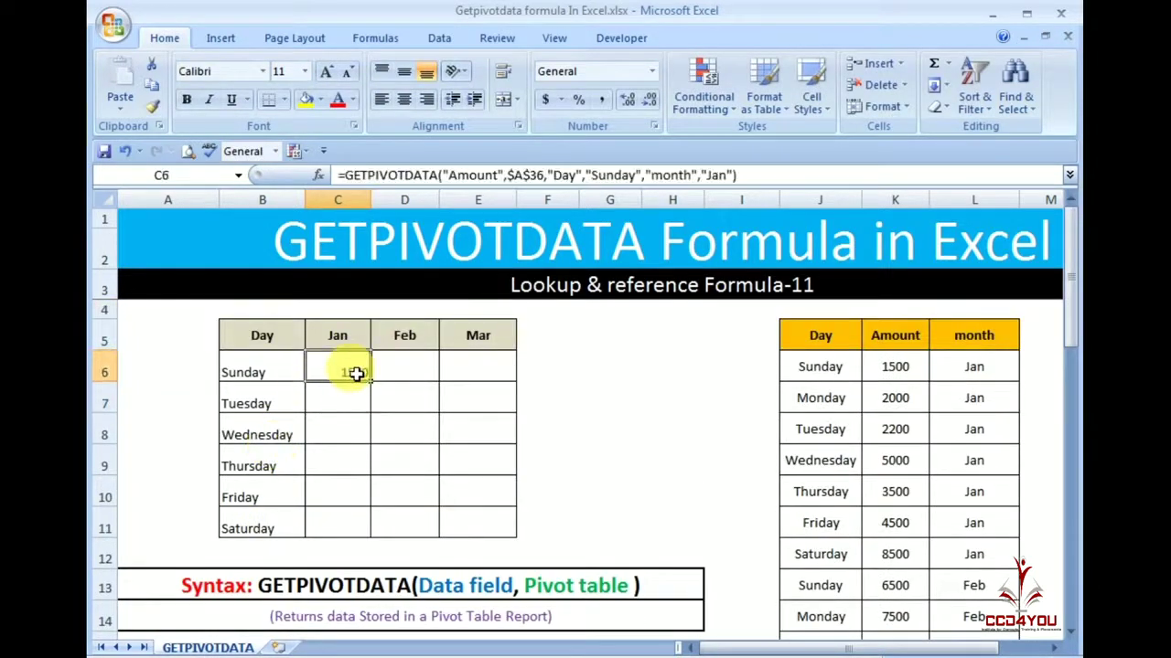
left_click_drag(264, 352, 449, 522)
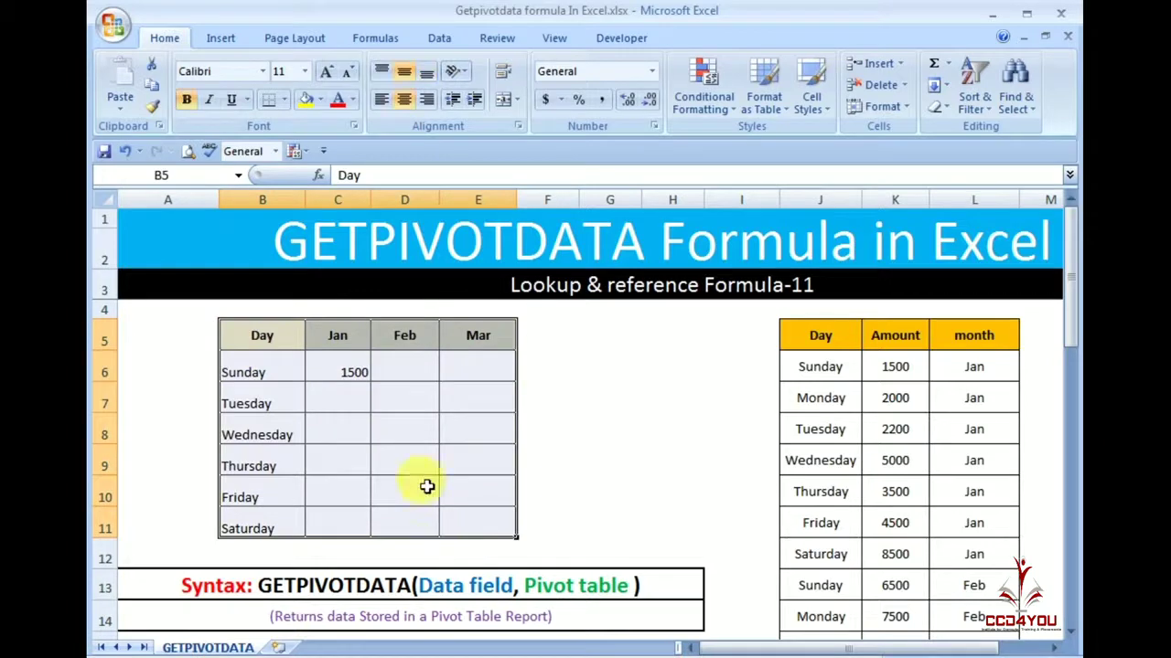
left_click(372, 394)
left_click(349, 374)
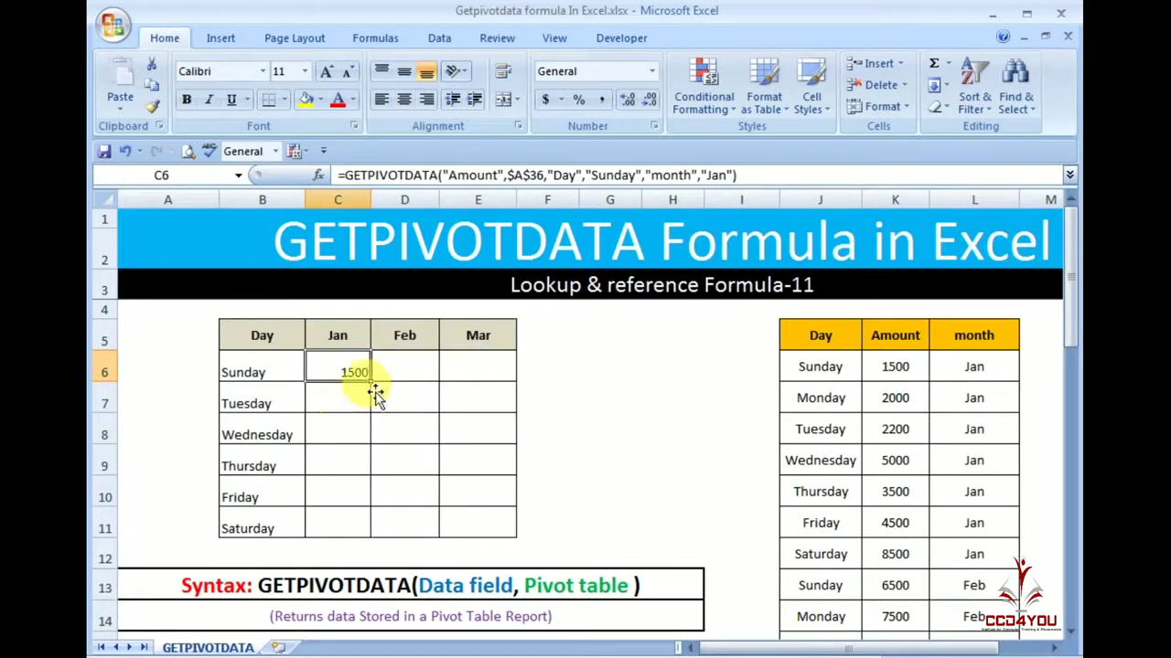
key("F2")
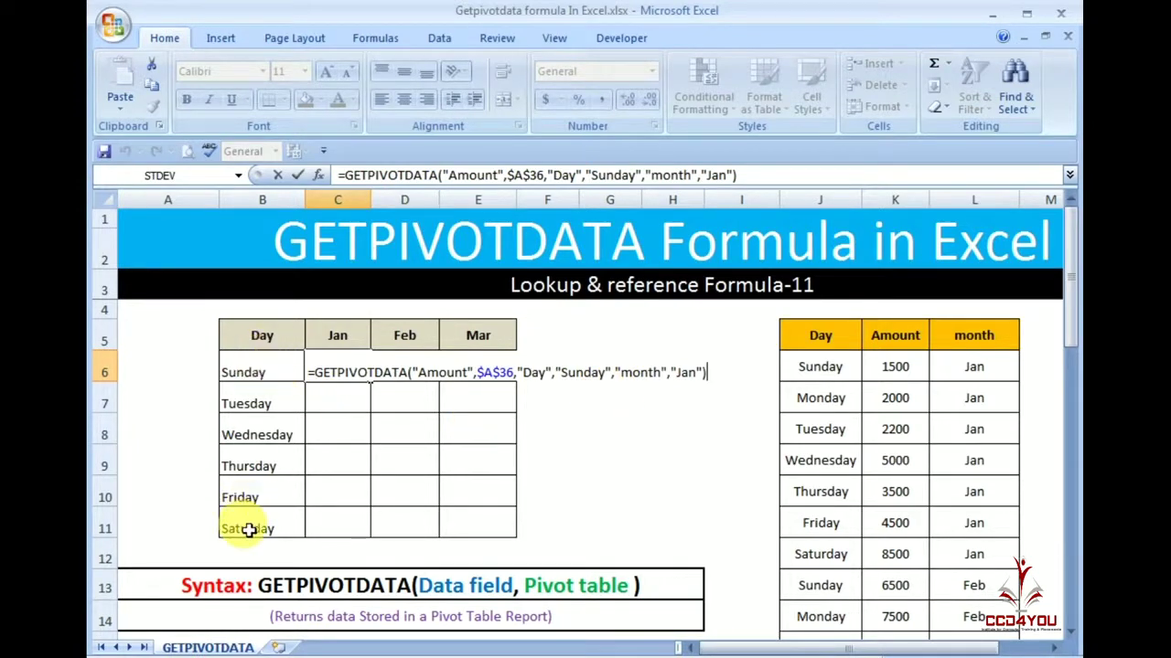
- Replace the fixed "Sunday" argument in C6's formula with the reference $B6
scroll(249, 530, "down", 4)
scroll(249, 530, "down", 7)
scroll(196, 585, "up", 9)
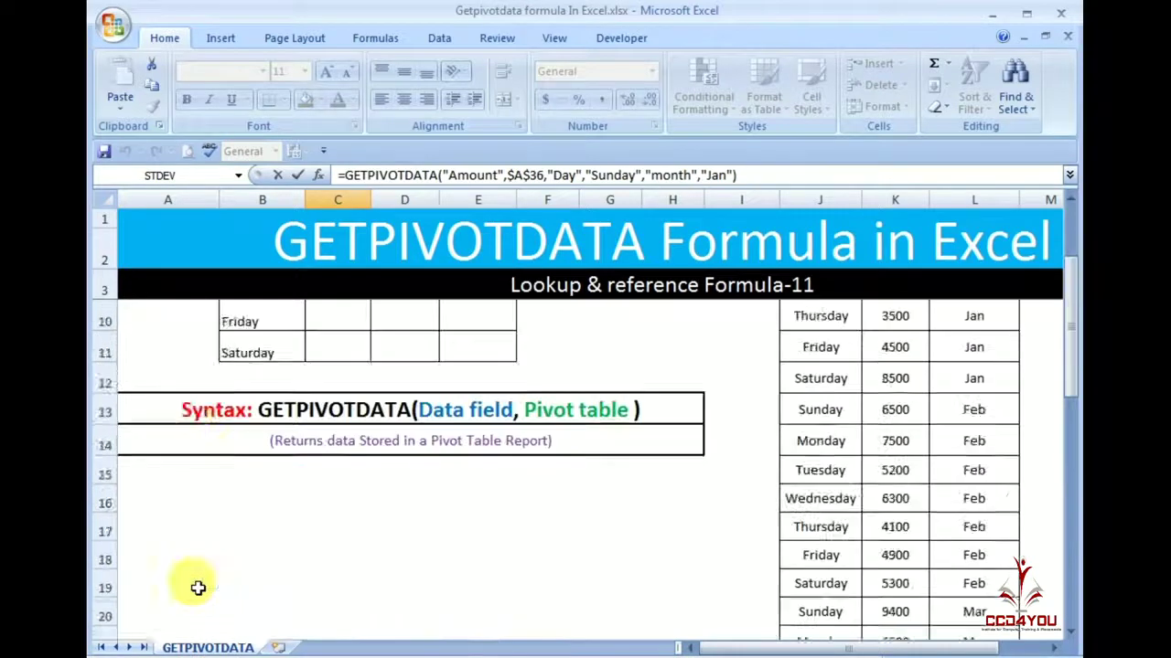
scroll(196, 585, "up", 2)
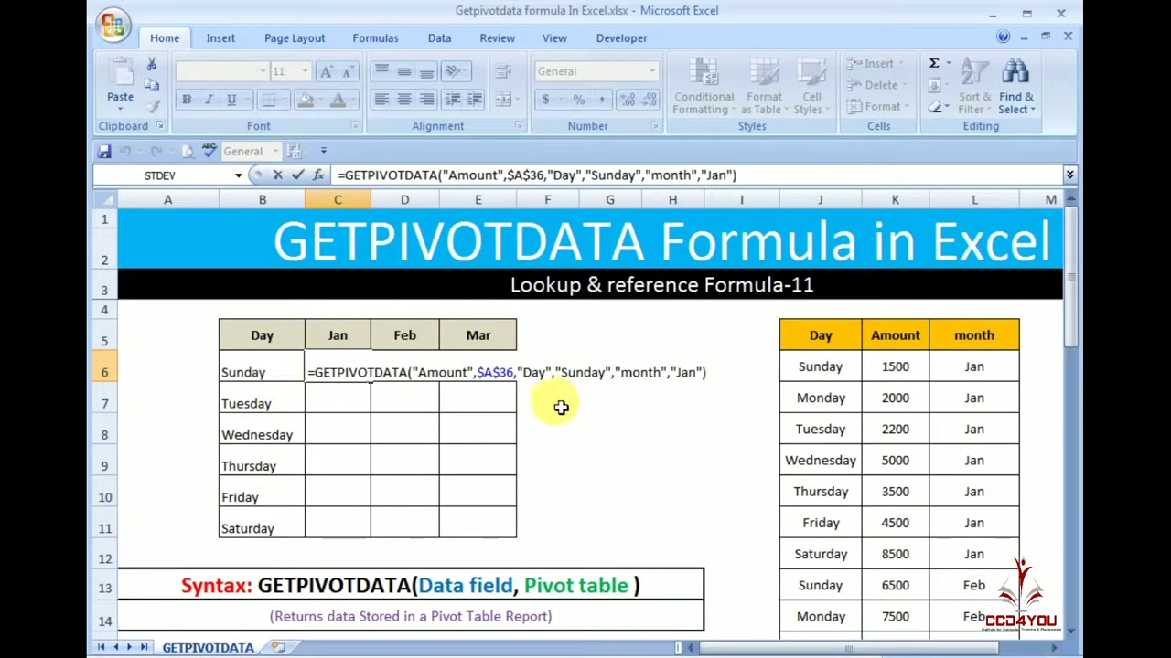
left_click_drag(552, 372, 609, 372)
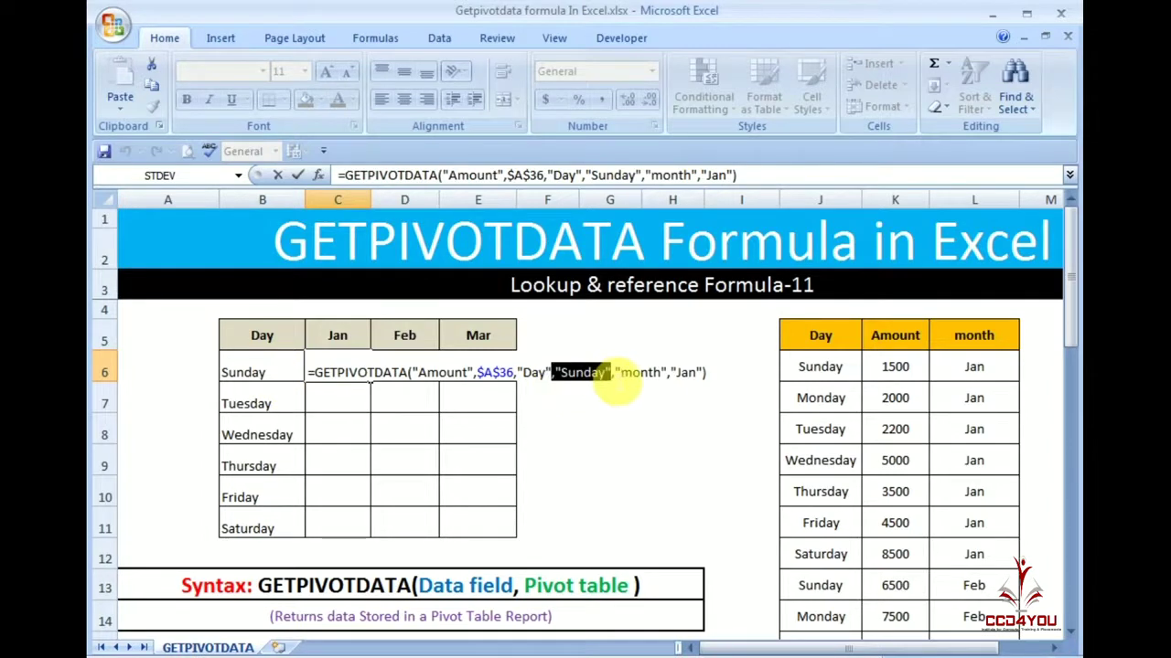
key("Right")
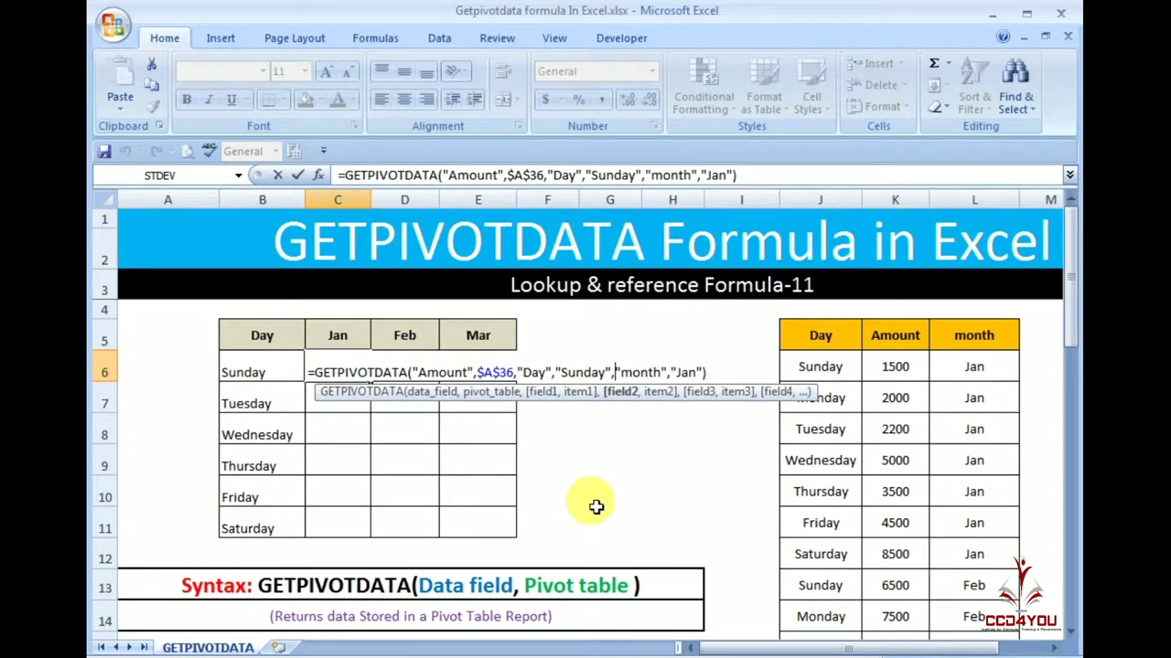
key("BackSpace")
key("BackSpace")
key("BackSpace")
key("BackSpace")
key("BackSpace")
key("BackSpace")
key("BackSpace")
key("BackSpace")
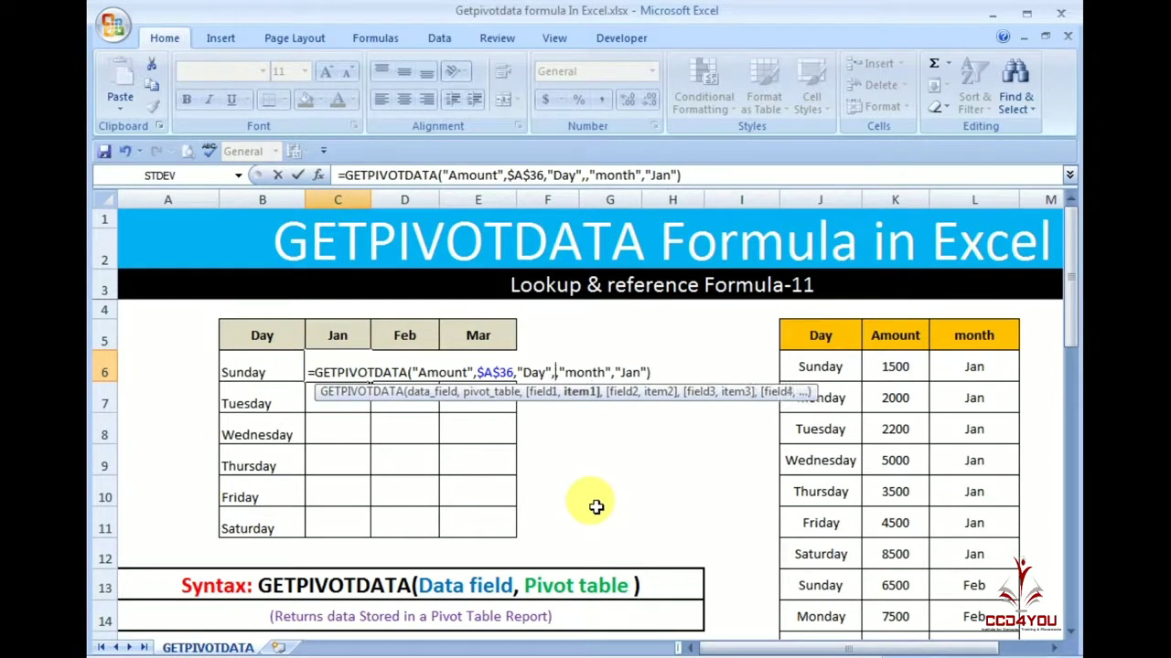
left_click(256, 373)
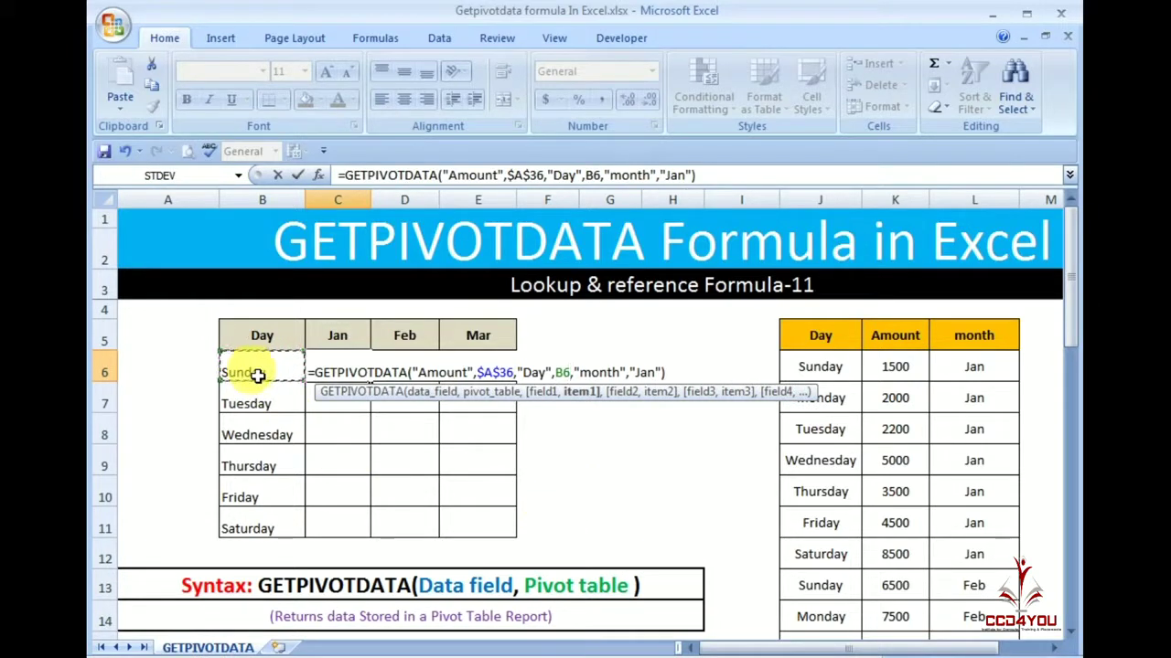
left_click(560, 372)
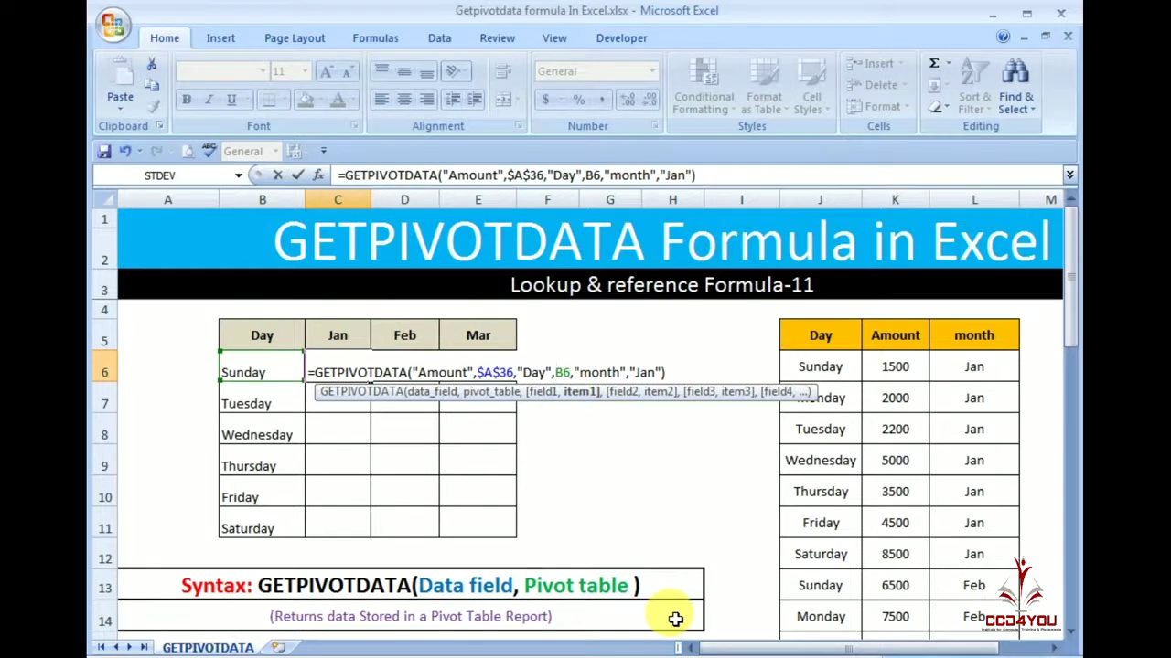
type("$")
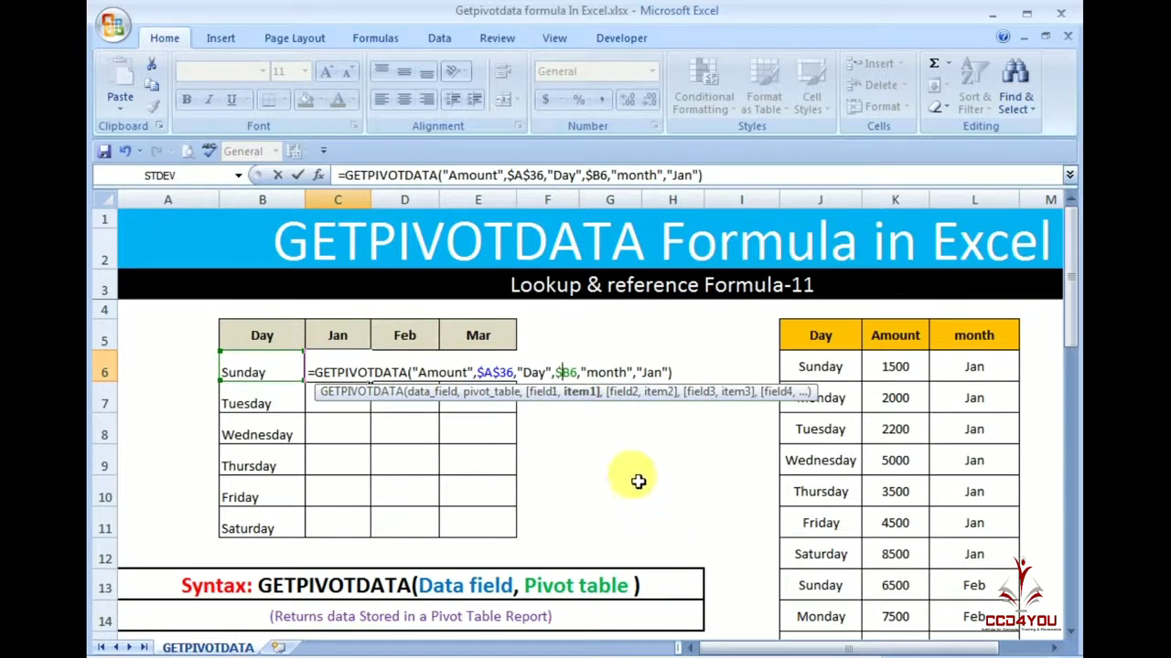
- Replace the fixed "Jan" argument with C$5 and commit the formula
left_click(668, 372)
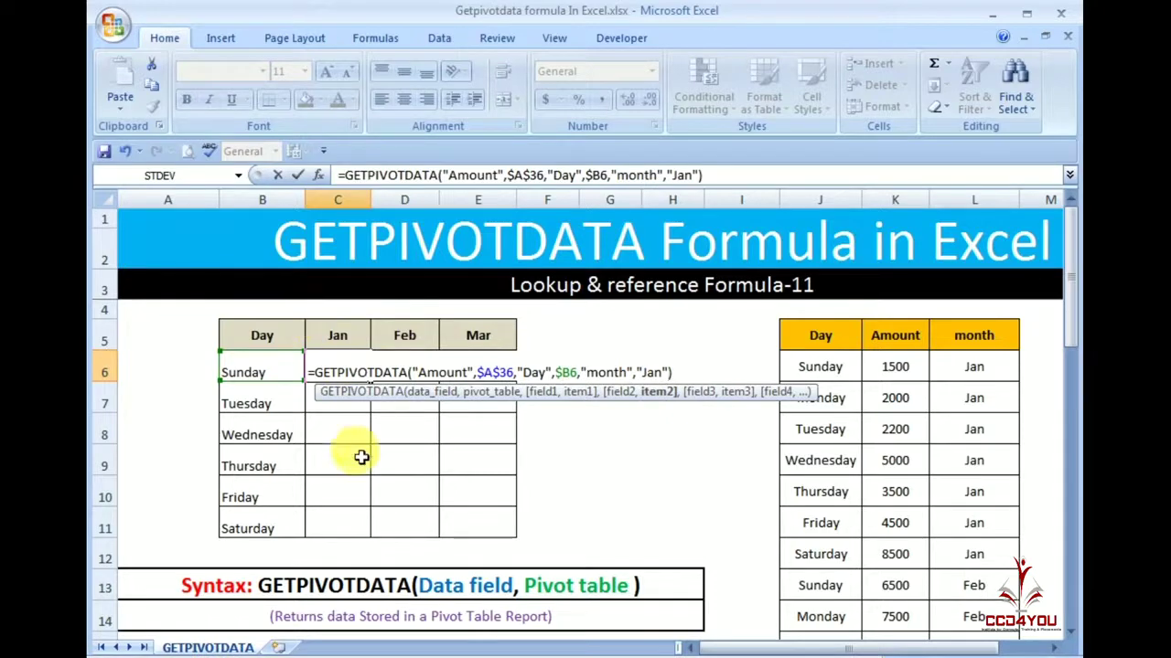
scroll(360, 535, "down", 4)
scroll(360, 522, "down", 4)
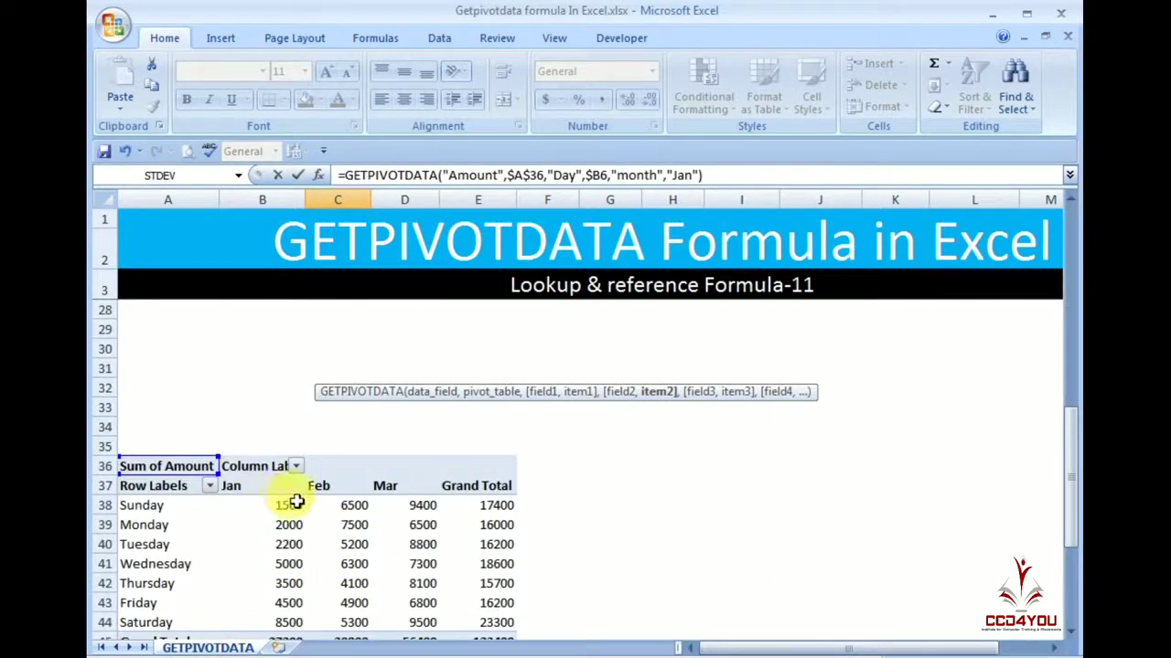
scroll(311, 539, "up", 5)
scroll(335, 574, "up", 3)
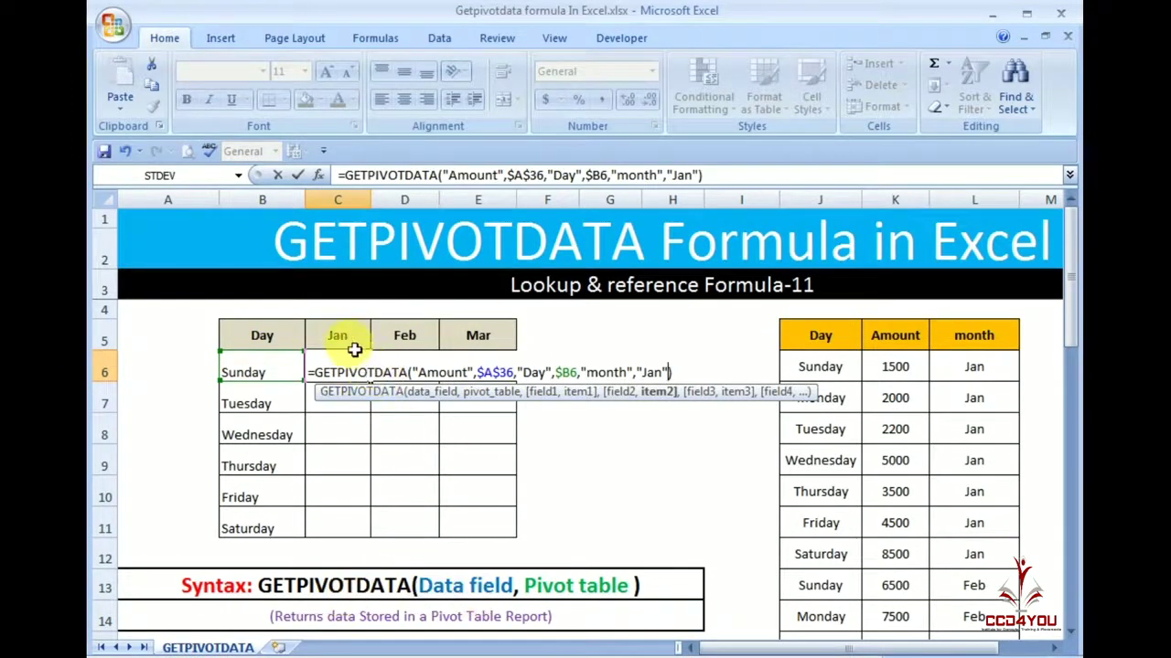
key("BackSpace")
key("BackSpace")
key("BackSpace")
key("BackSpace")
key("BackSpace")
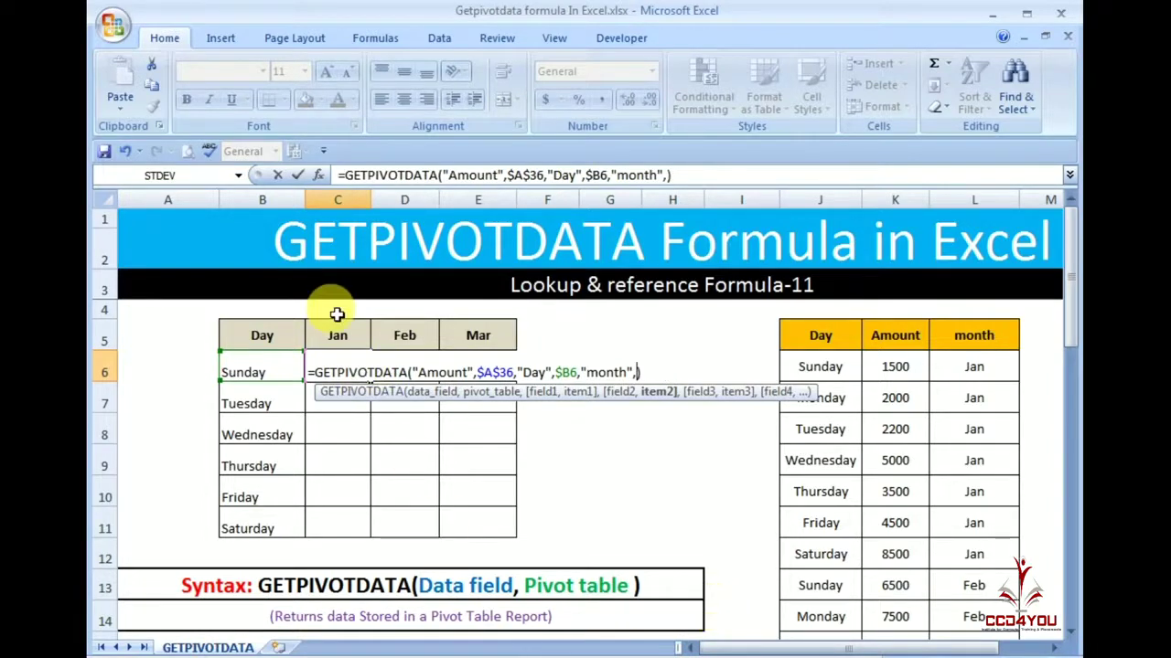
left_click(340, 334)
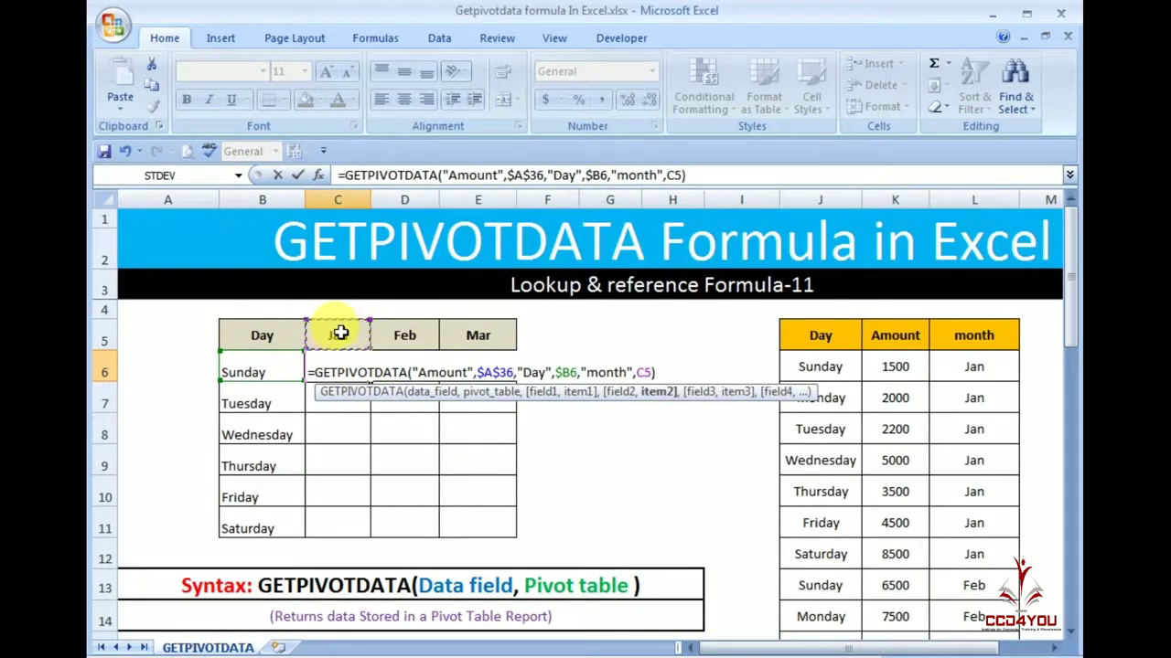
key("Left")
key("Right")
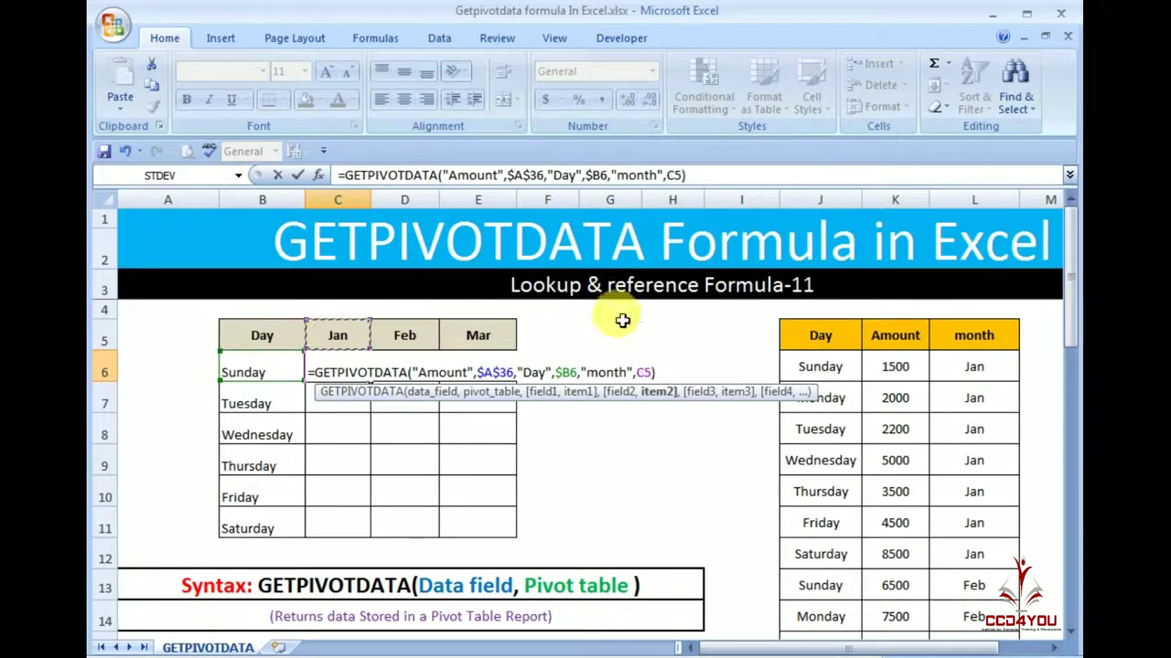
key("F2")
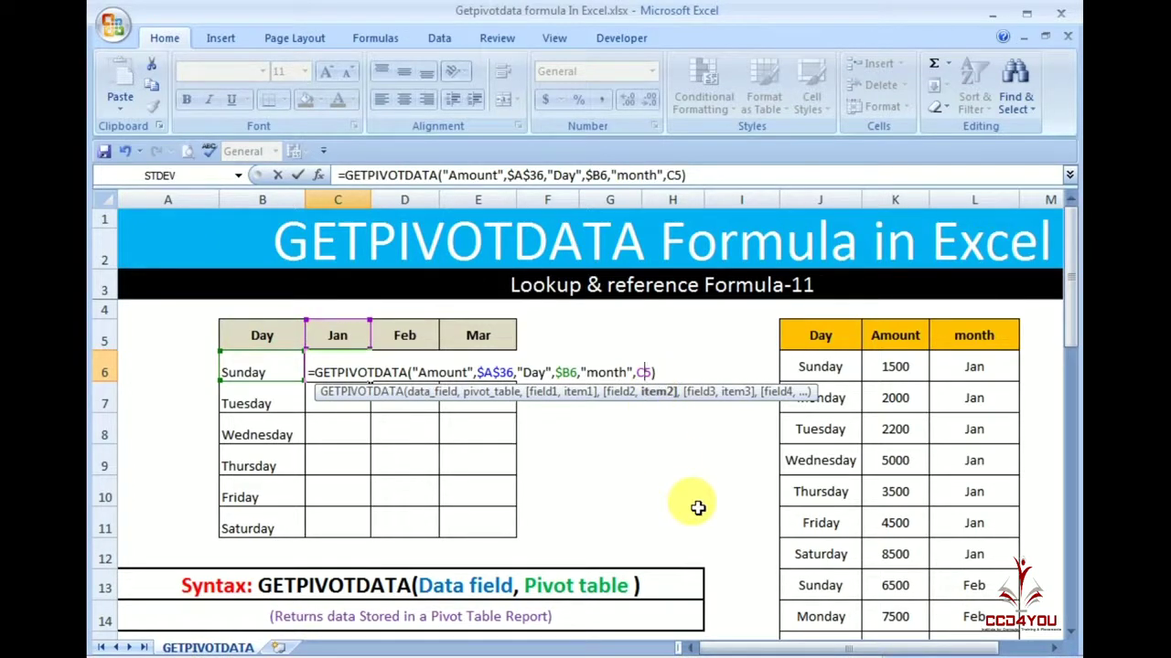
type("$")
key("Return")
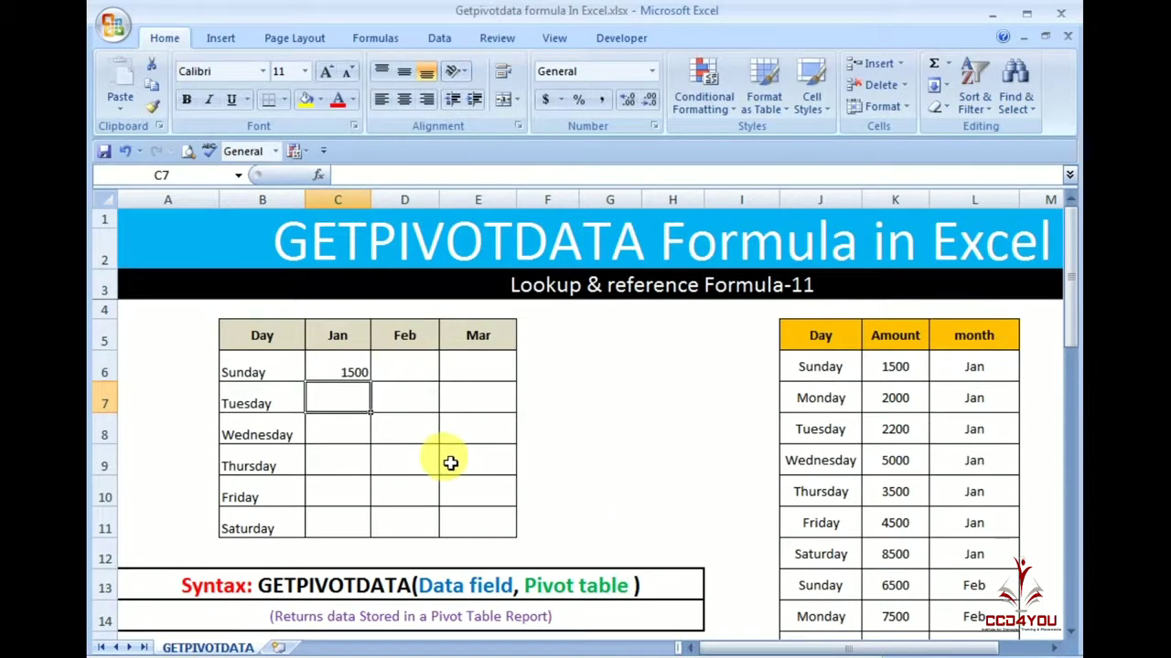
- Try pasting C6's formula into D6:E6, undo it, and recommit C6 unchanged
key("Up")
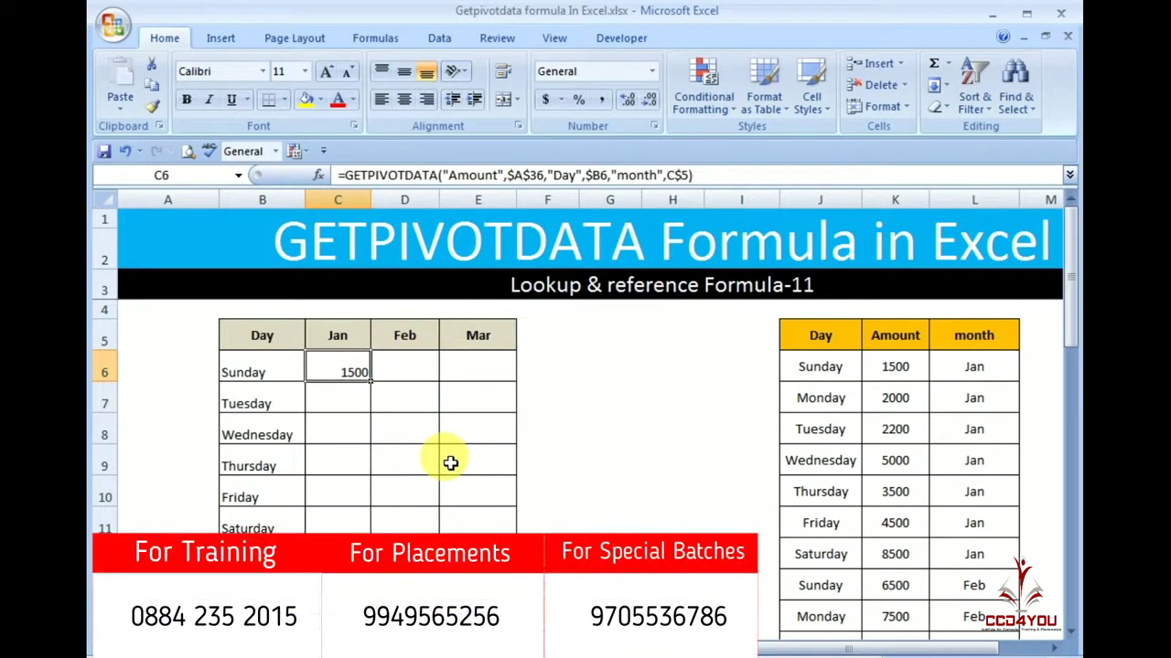
key("ctrl+c")
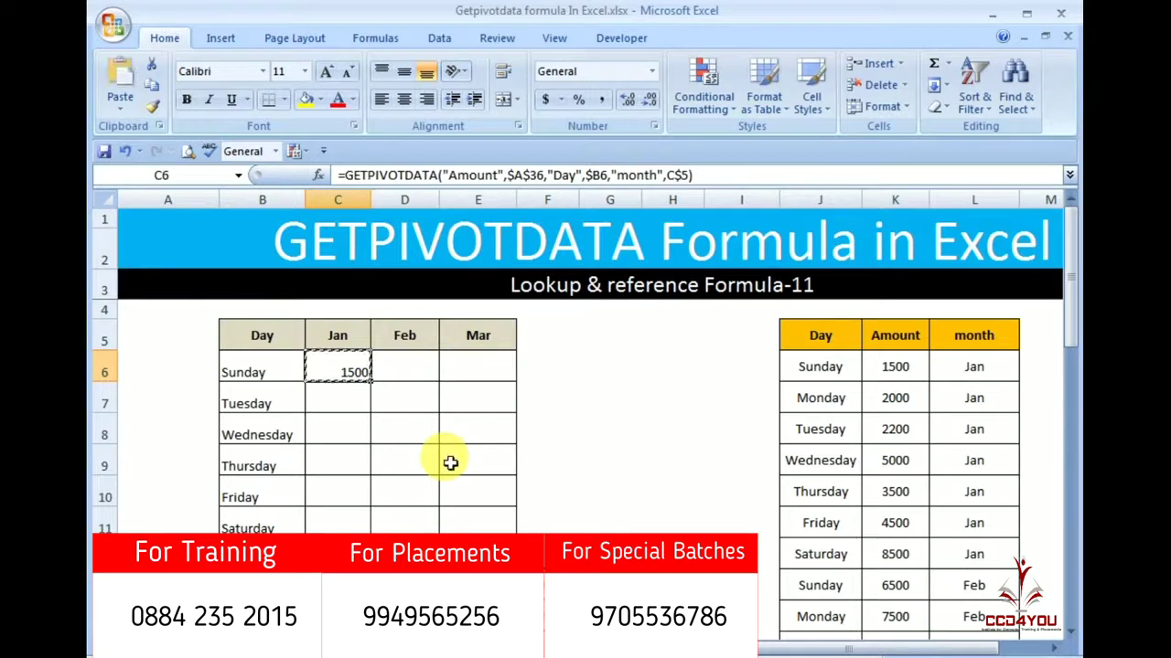
key("Right")
key("shift+Right")
key("ctrl+v")
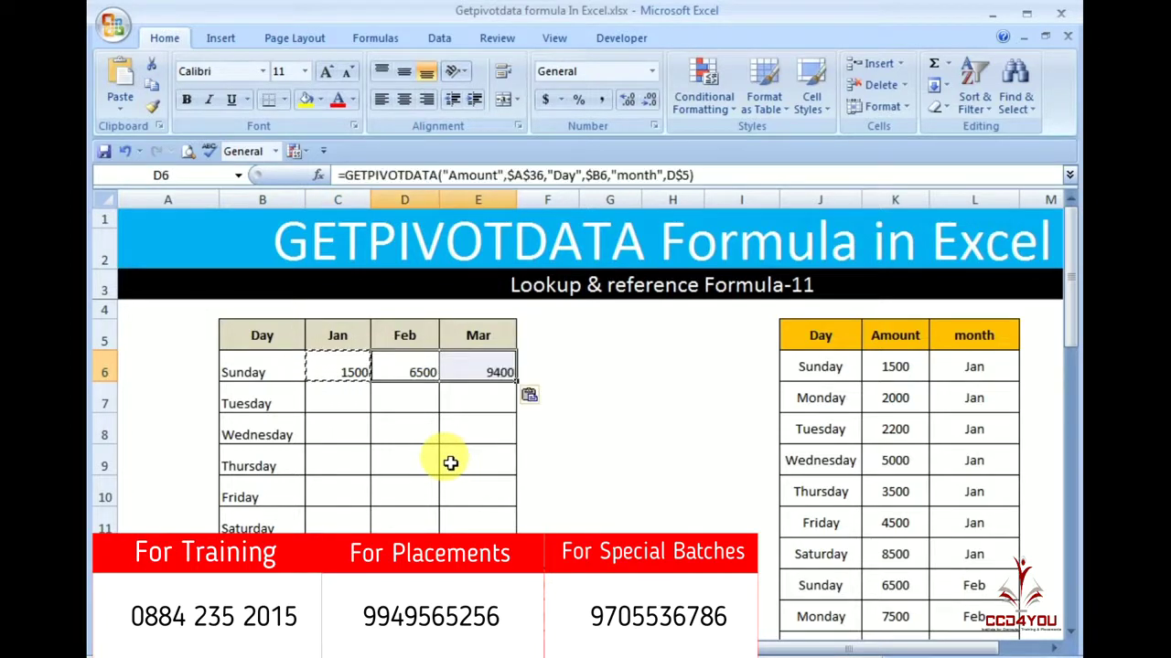
key("ctrl+z")
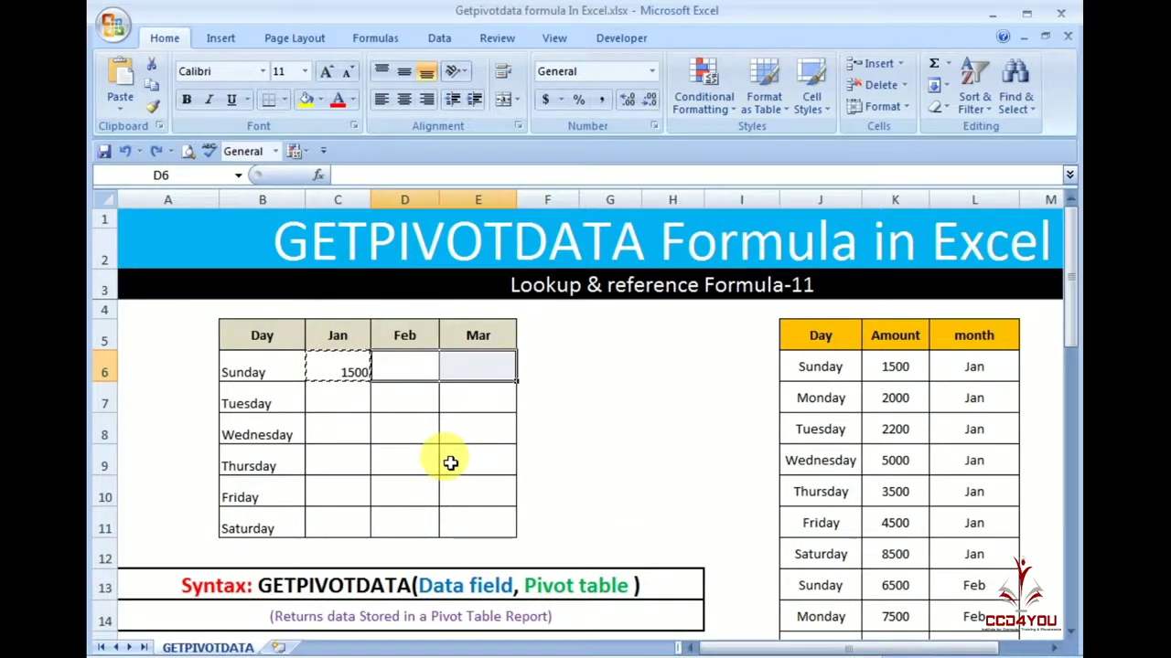
key("Left")
key("F2")
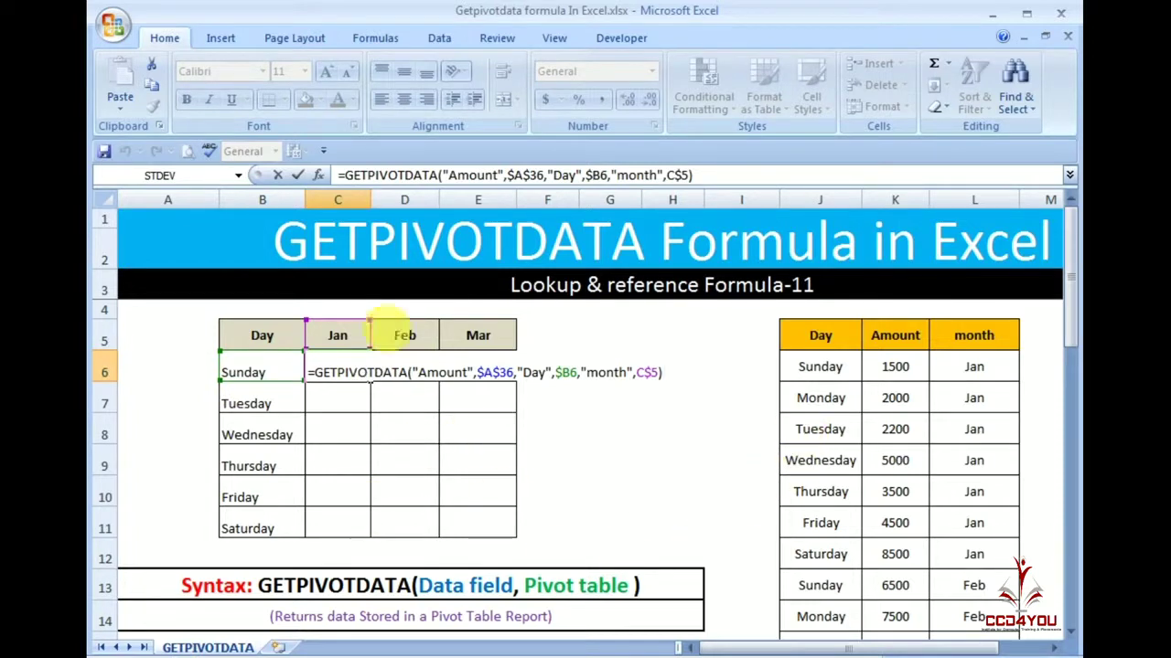
key("Return")
- Copy C6's formula into D6:E6 and the remaining day rows through Saturday
key("Up")
key("ctrl+c")
key("Right")
key("shift+Right")
key("ctrl+v")
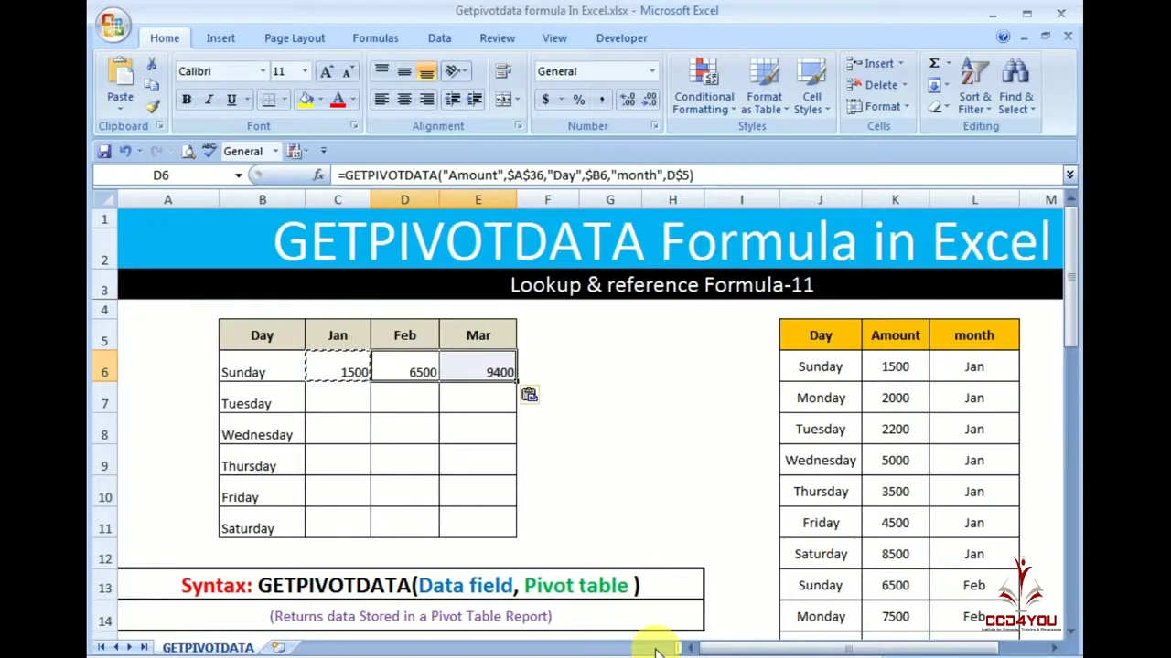
key("Down")
key("Left")
key("shift+Right")
key("shift+Right")
key("shift+Down")
key("shift+Down")
key("shift+Down")
key("shift+Down")
key("ctrl+v")
key("Up")
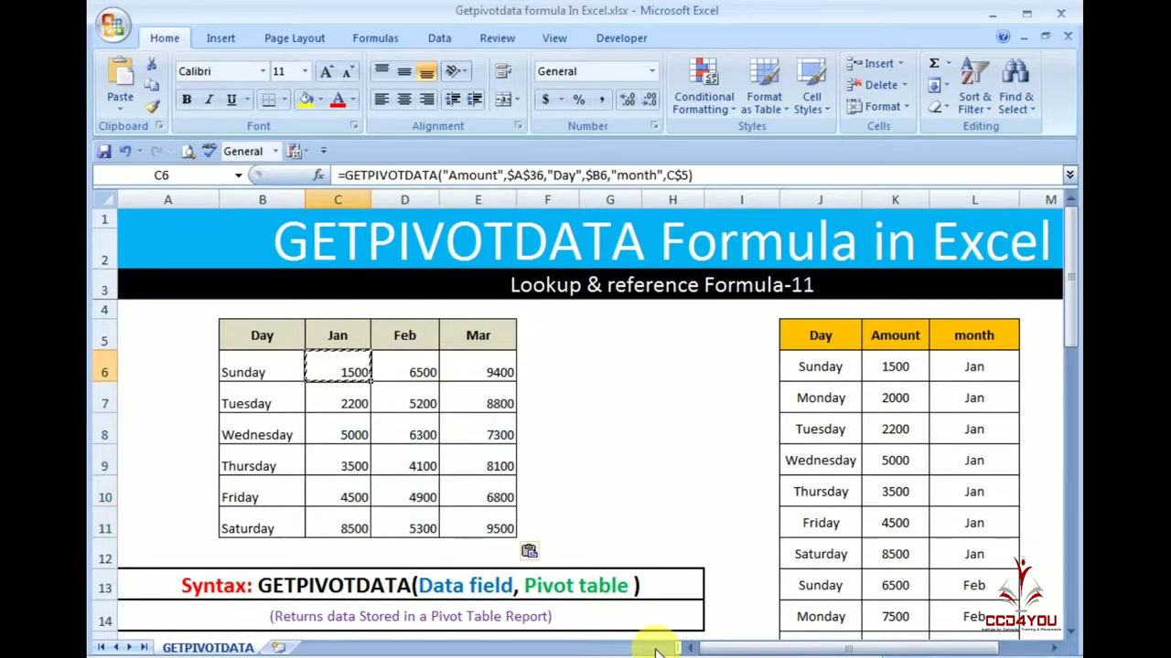
scroll(640, 643, "down", 6)
scroll(631, 642, "down", 5)
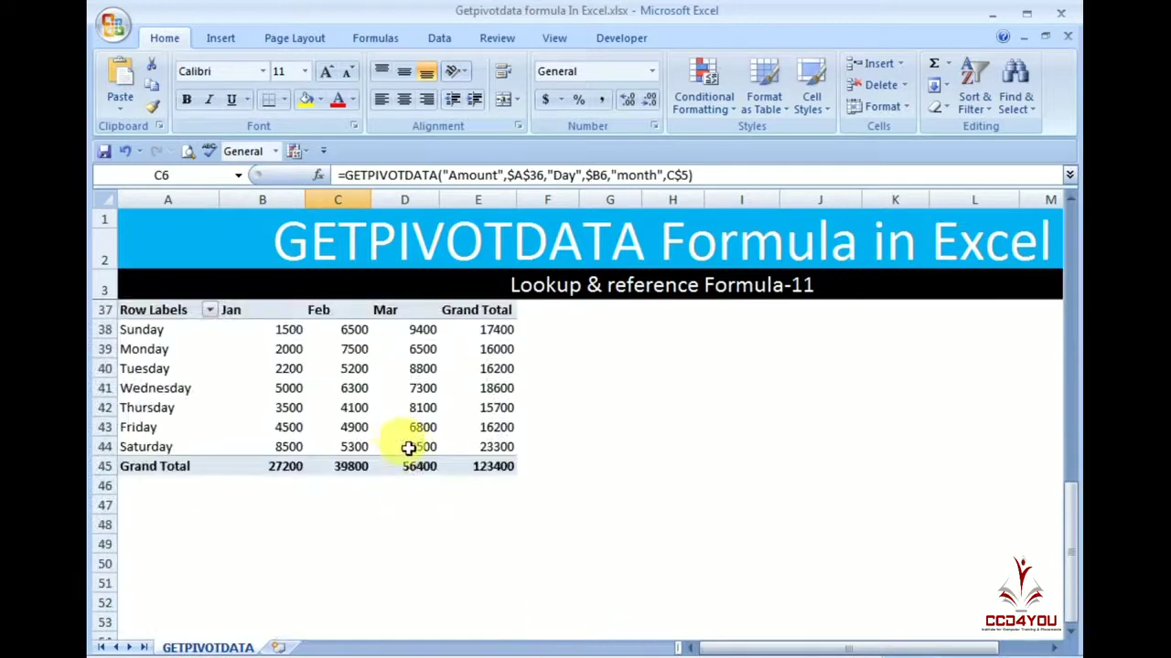
scroll(431, 489, "up", 11)
left_click(451, 516)
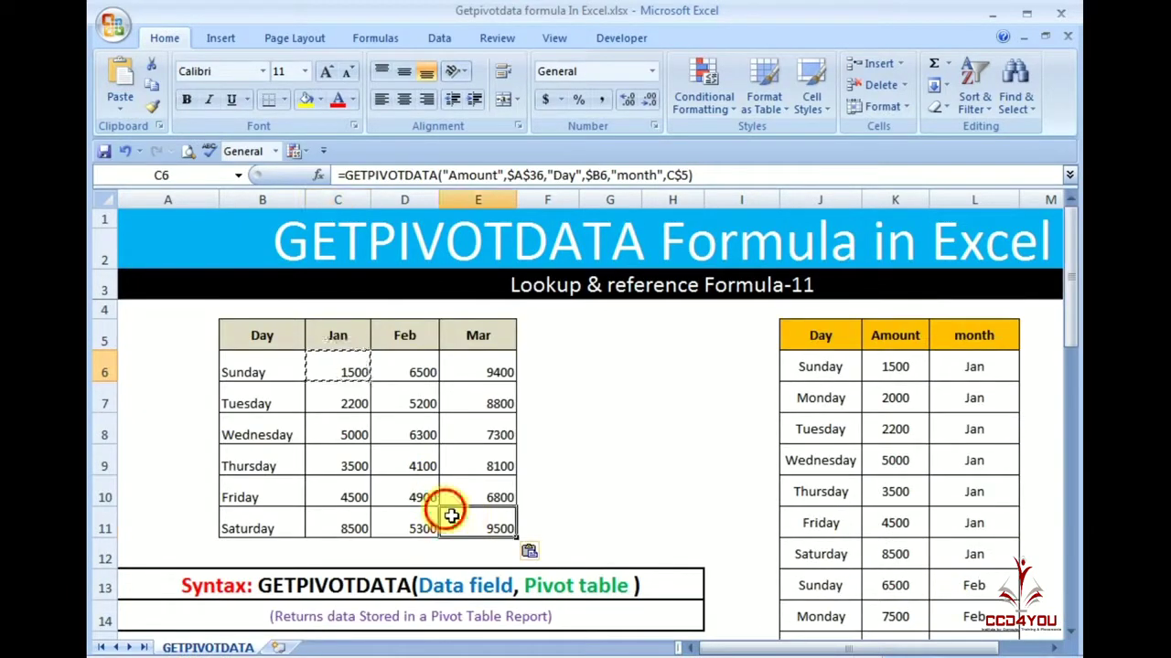
key("Escape")
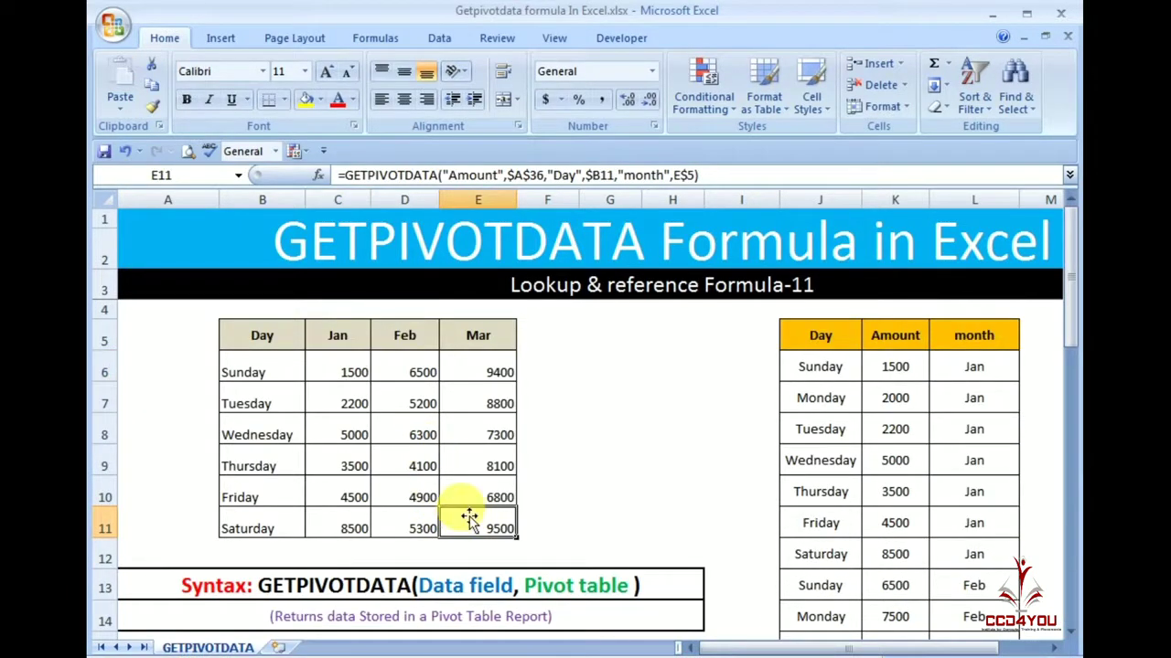